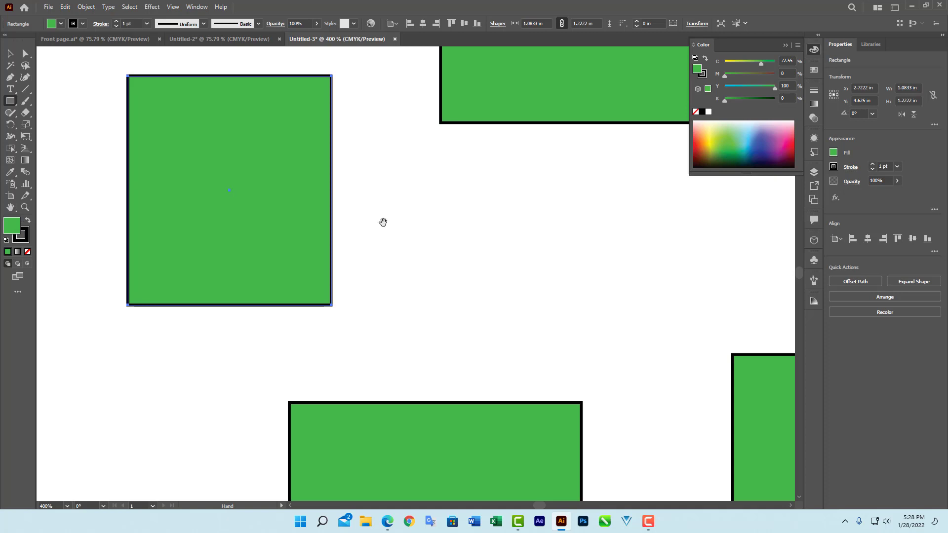
Pan the canvas in several directions with the Hand tool to view the green rectangles around the selected one.
left_click_drag(383, 223, 685, 342)
left_click_drag(315, 209, 463, 321)
mouse_move(322, 247)
left_mouse_down()
mouse_move(423, 328)
mouse_move(446, 315)
mouse_move(326, 247)
left_mouse_up()
left_click_drag(525, 272, 366, 223)
left_click_drag(428, 244, 322, 214)
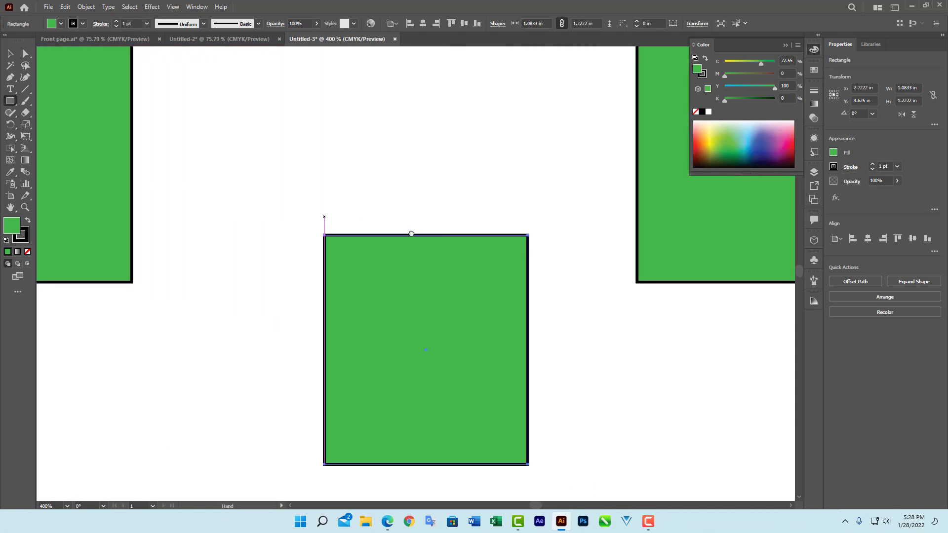
left_click_drag(527, 288, 483, 214)
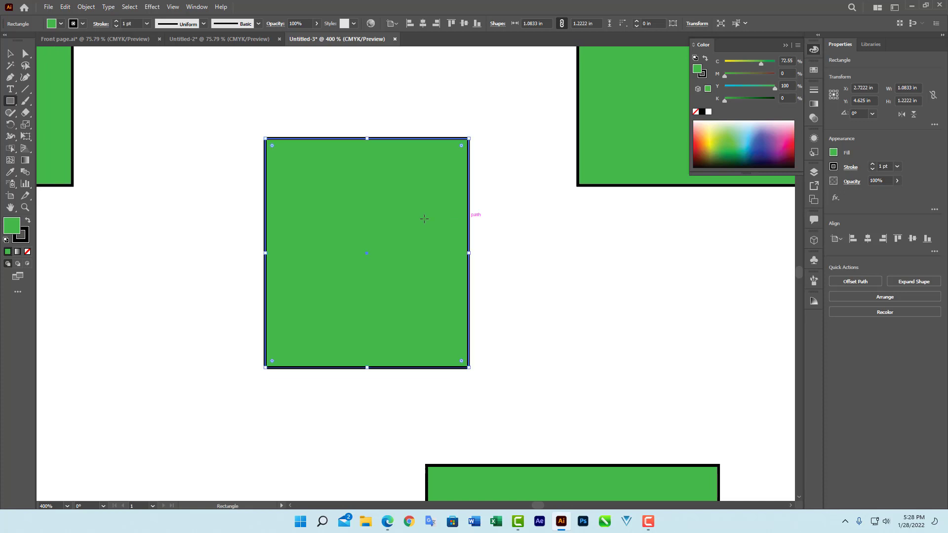
left_click(12, 213)
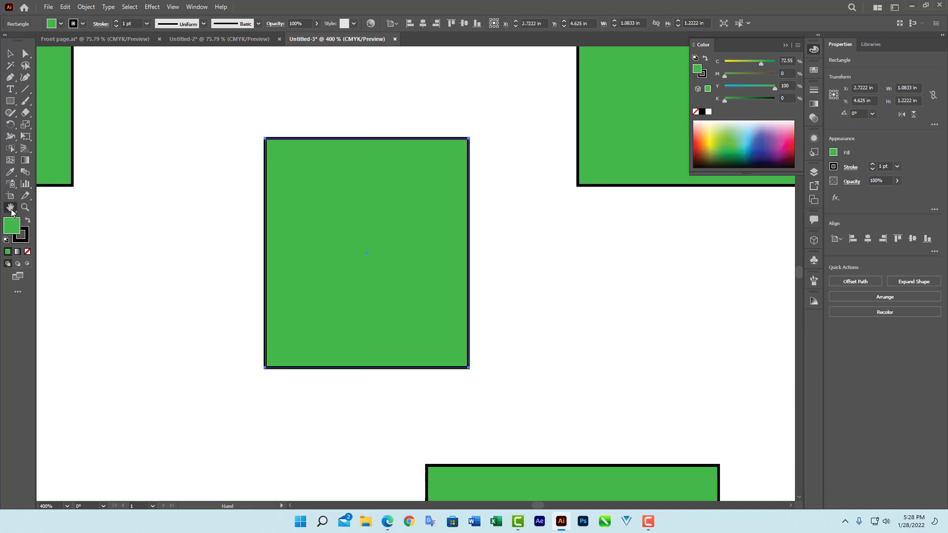
left_click_drag(383, 224, 387, 200)
left_click_drag(416, 239, 375, 218)
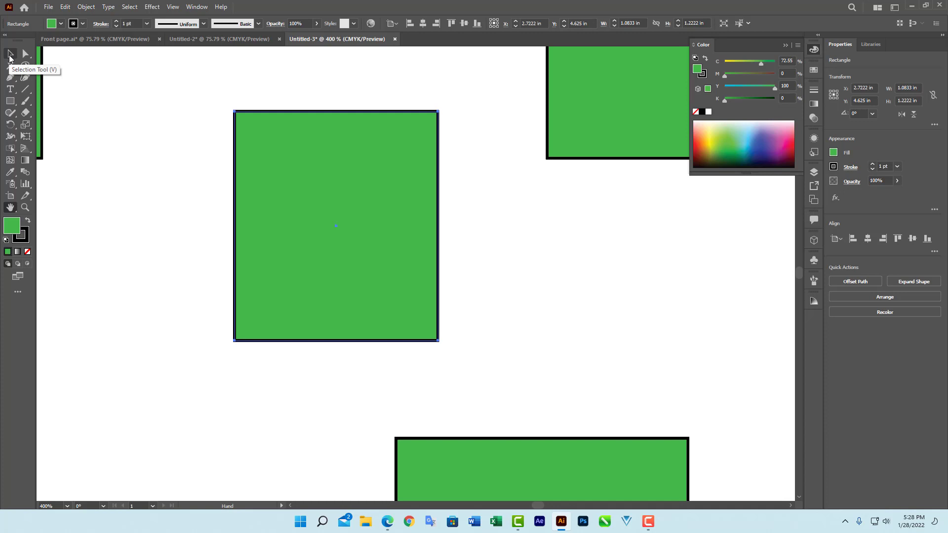
Switch to the Selection tool and back to the Hand tool, pan past the selected rectangle, and return to the Selection tool.
left_click(10, 56)
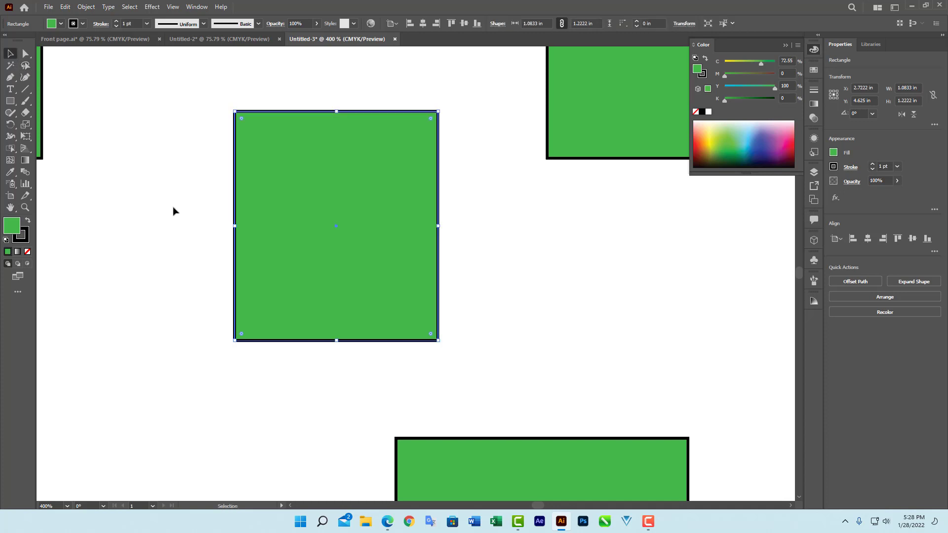
key("h")
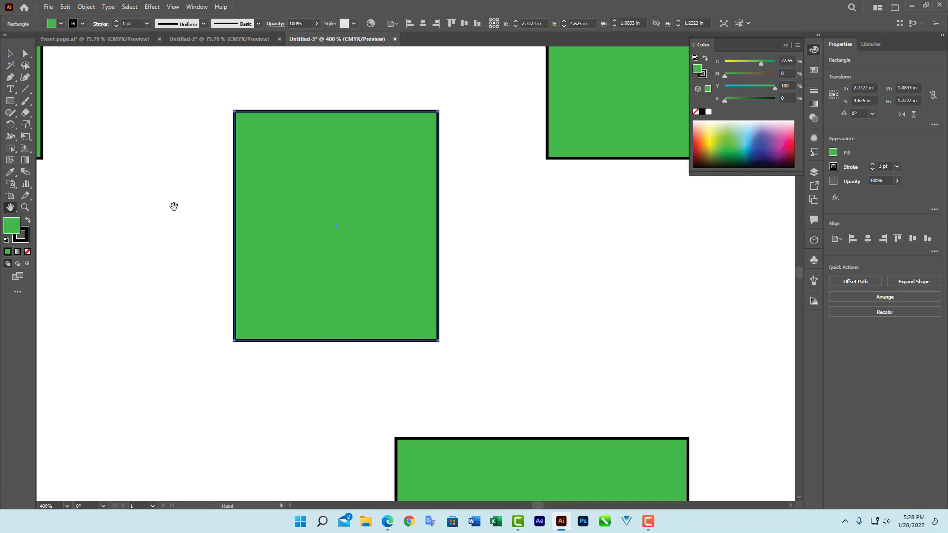
left_click_drag(174, 213, 323, 283)
left_click_drag(351, 222, 338, 267)
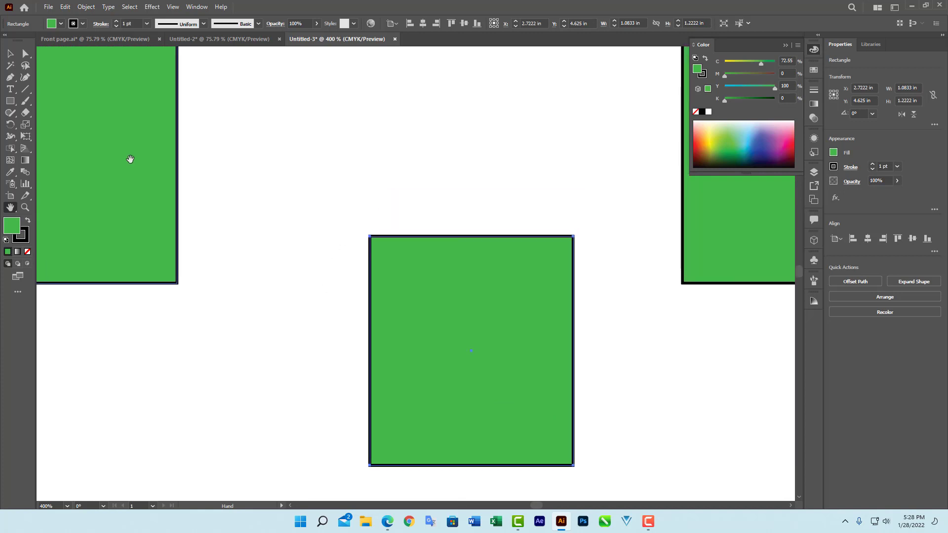
left_click(10, 54)
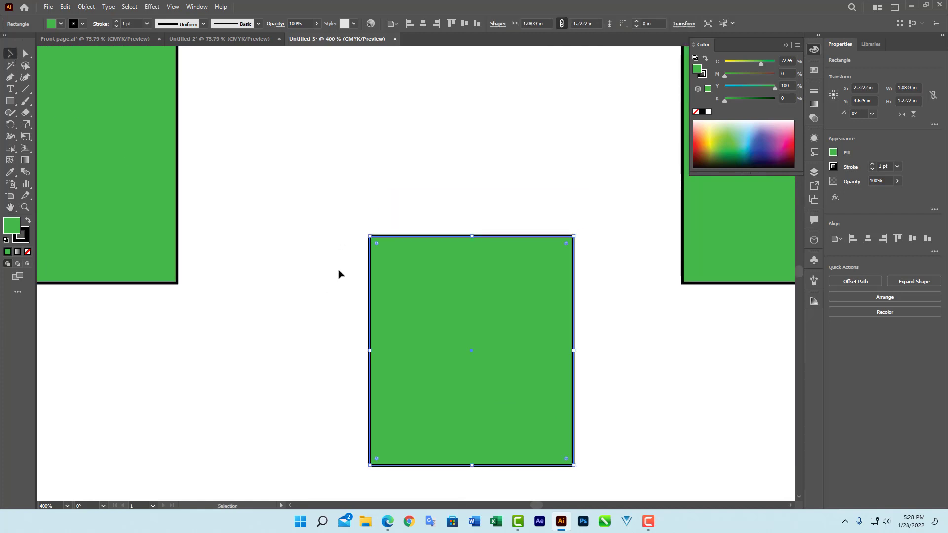
Examine the surrounding green rectangles by temporarily panning the canvas while the Selection tool stays active.
key("h")
left_click_drag(635, 252, 481, 213)
left_click_drag(562, 184, 493, 298)
left_click_drag(516, 236, 383, 279)
left_click_drag(488, 215, 407, 252)
left_click_drag(589, 207, 371, 283)
left_click_drag(472, 246, 597, 186)
left_click_drag(363, 255, 504, 186)
left_click_drag(317, 296, 488, 227)
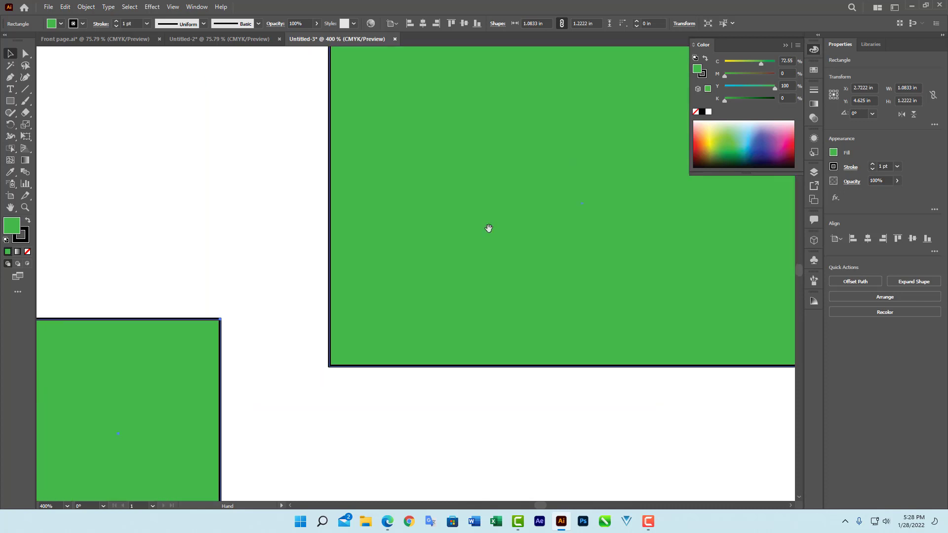
left_click_drag(234, 363, 459, 228)
key("space")
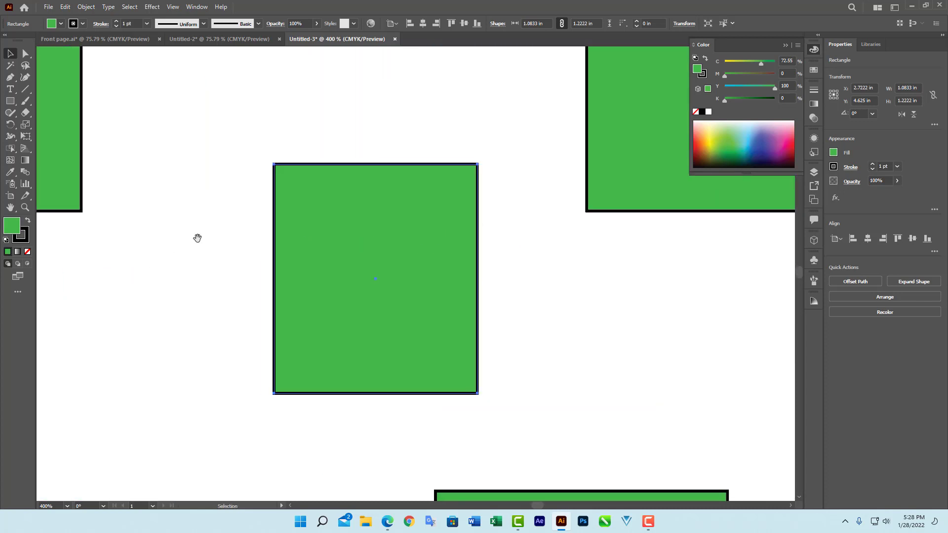
left_click_drag(197, 237, 260, 258)
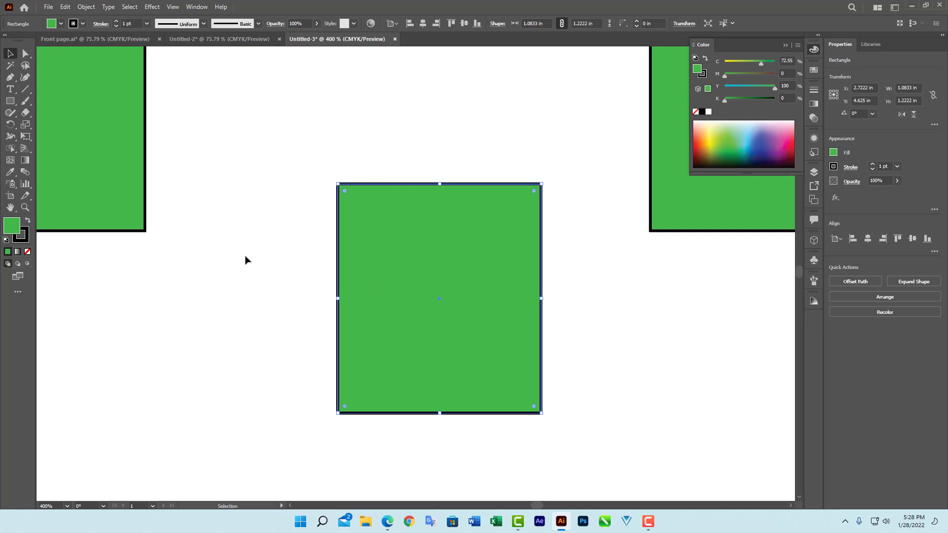
key("h")
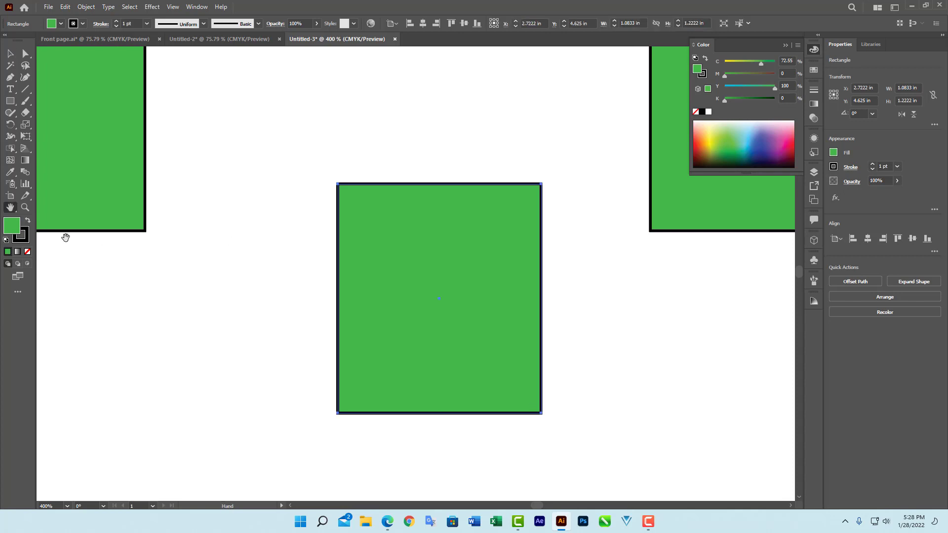
left_click(10, 54)
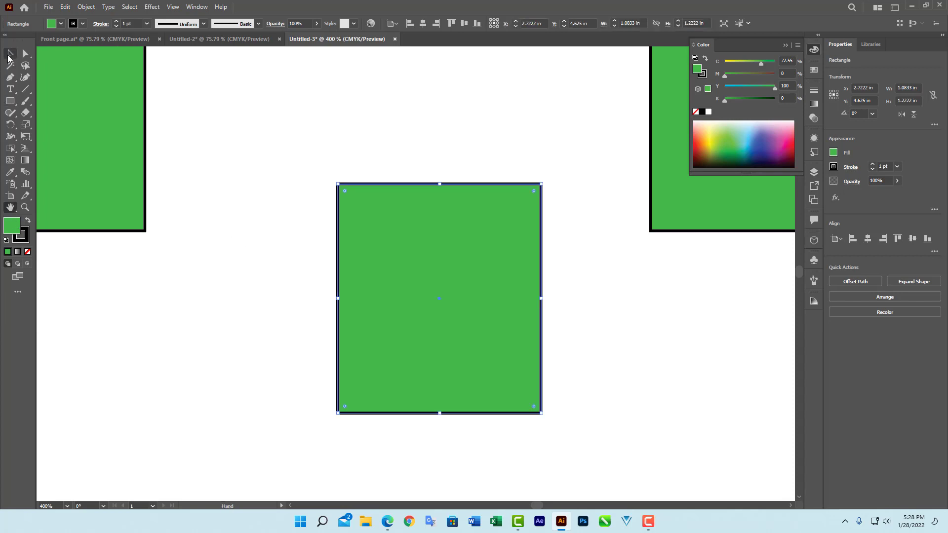
left_click(11, 208)
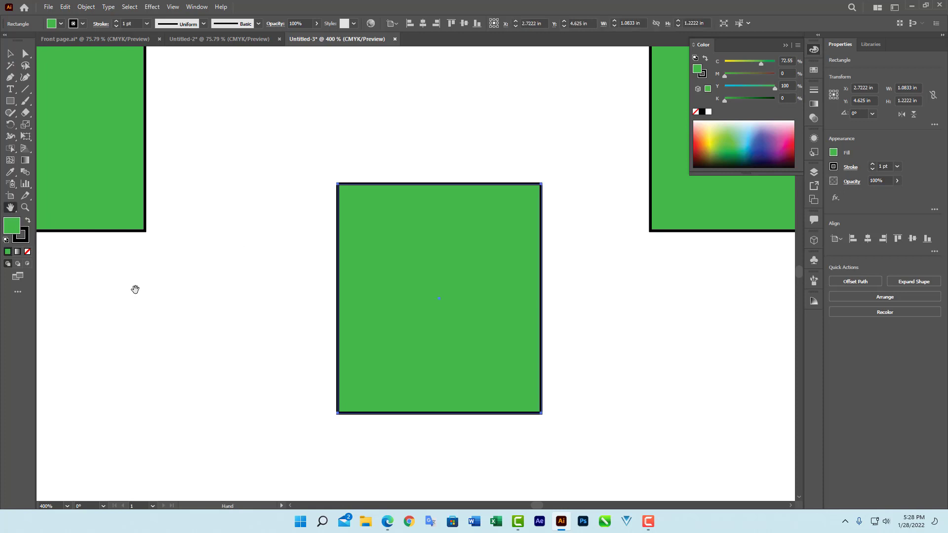
left_click(10, 208)
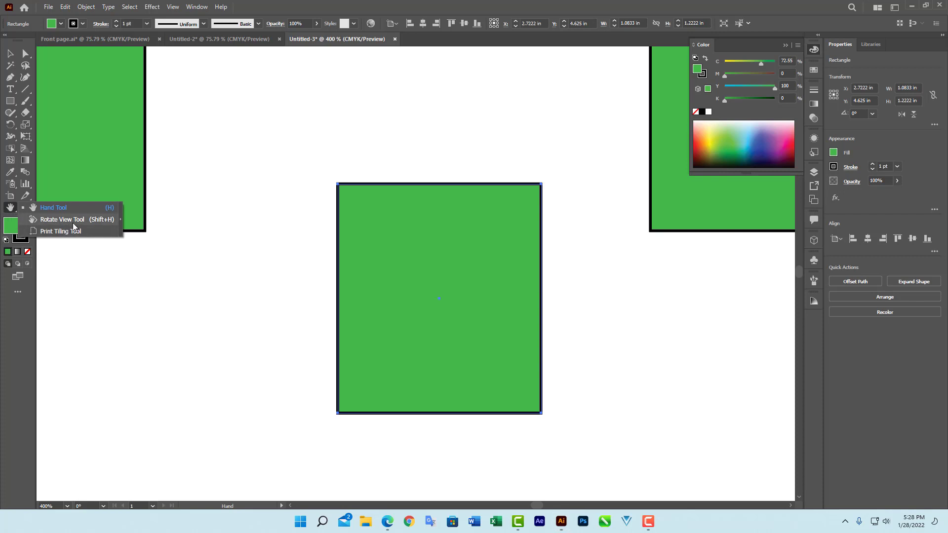
Switch to the Untitled-2 document and draw five small rectangles, roughly 0.2 to 0.5 in across, on the pink box template's panels.
left_click(219, 39)
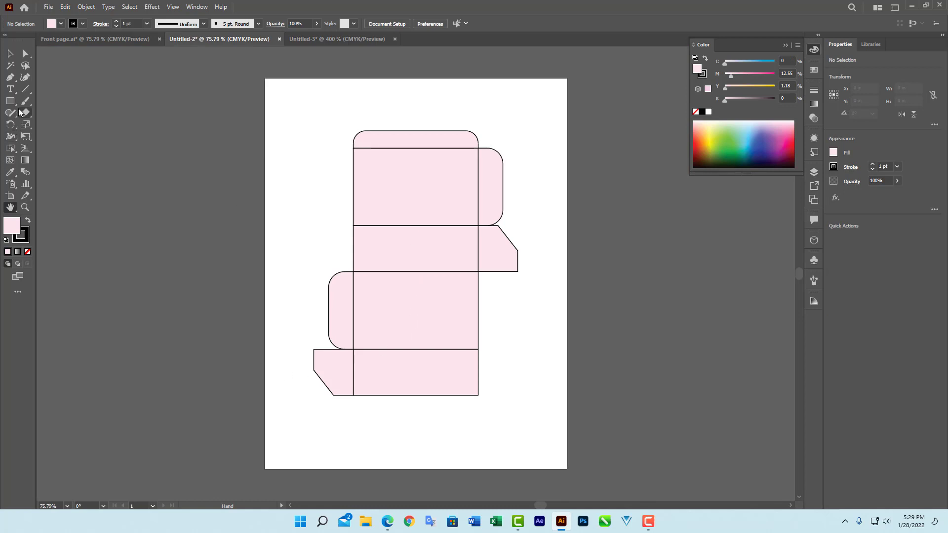
key("m")
left_click_drag(415, 213, 432, 219)
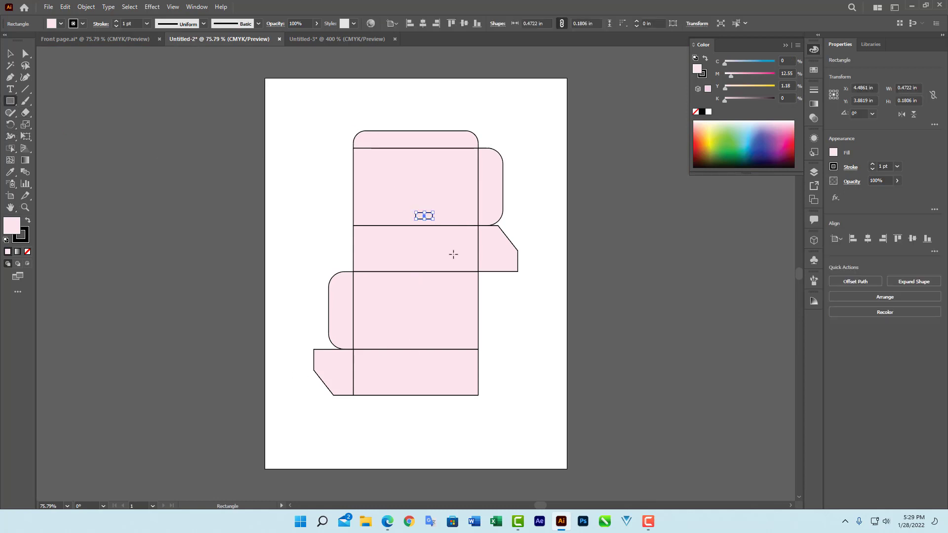
left_click_drag(457, 261, 466, 266)
left_click_drag(463, 326, 475, 337)
left_click(348, 334)
left_click(494, 280)
left_click_drag(361, 337, 370, 345)
left_click_drag(370, 383, 357, 391)
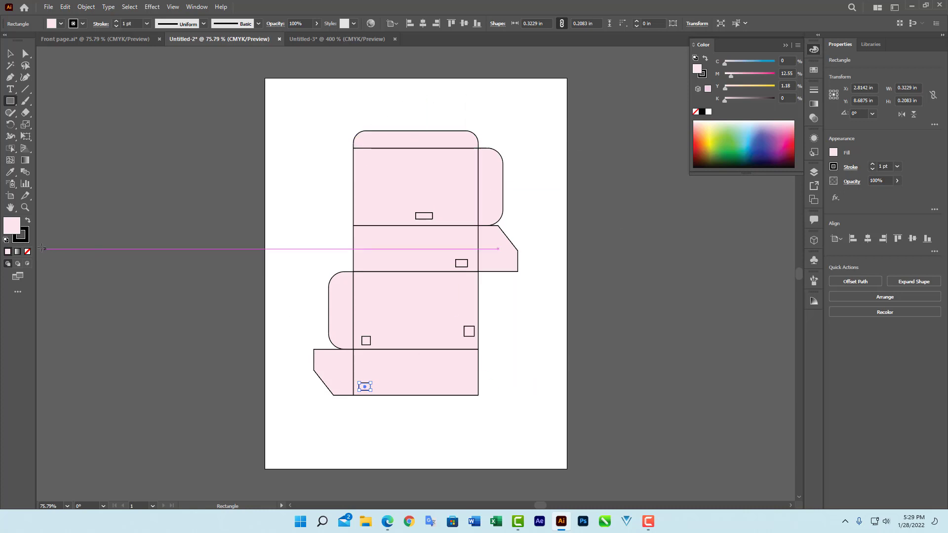
Rotate the canvas view to about -90° with the Rotate View tool so the box template lies sideways.
left_click(11, 208)
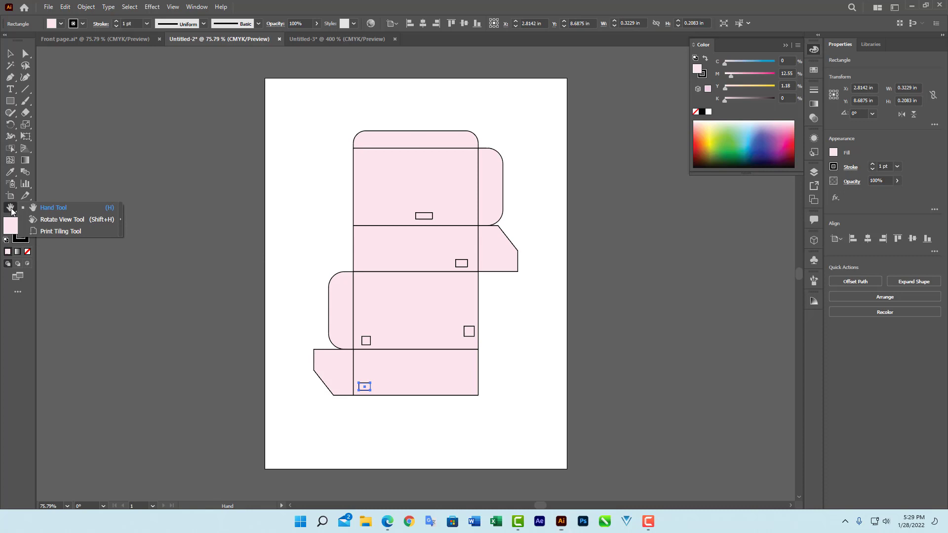
left_click(63, 220)
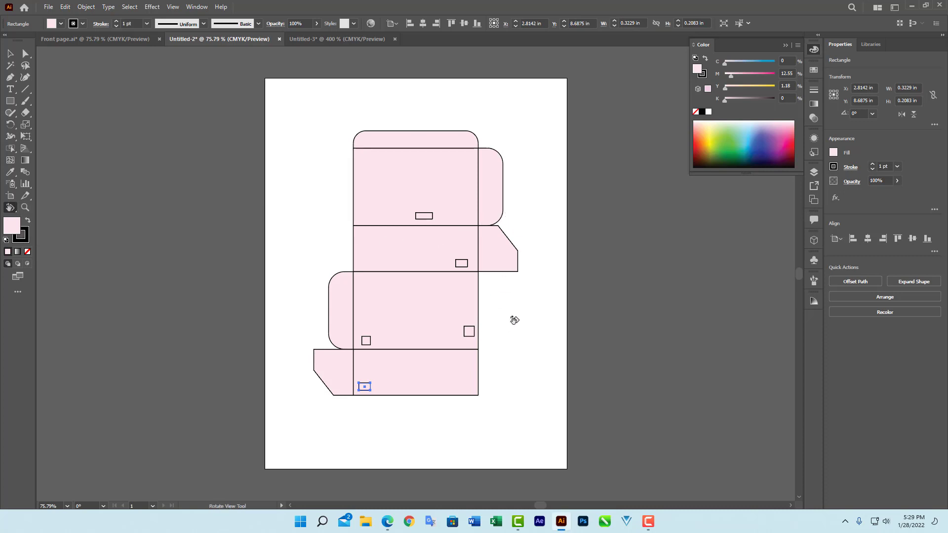
left_click_drag(512, 317, 376, 377)
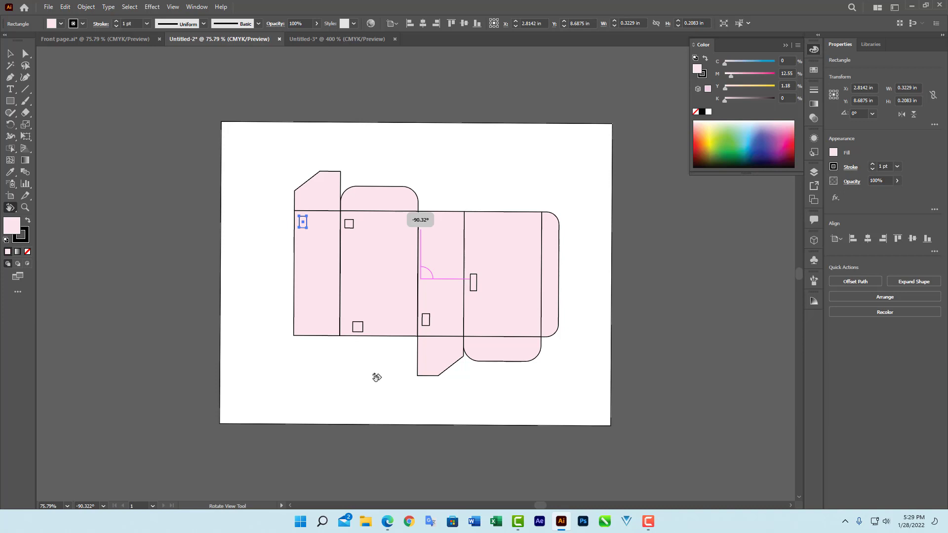
left_click_drag(376, 378, 376, 379)
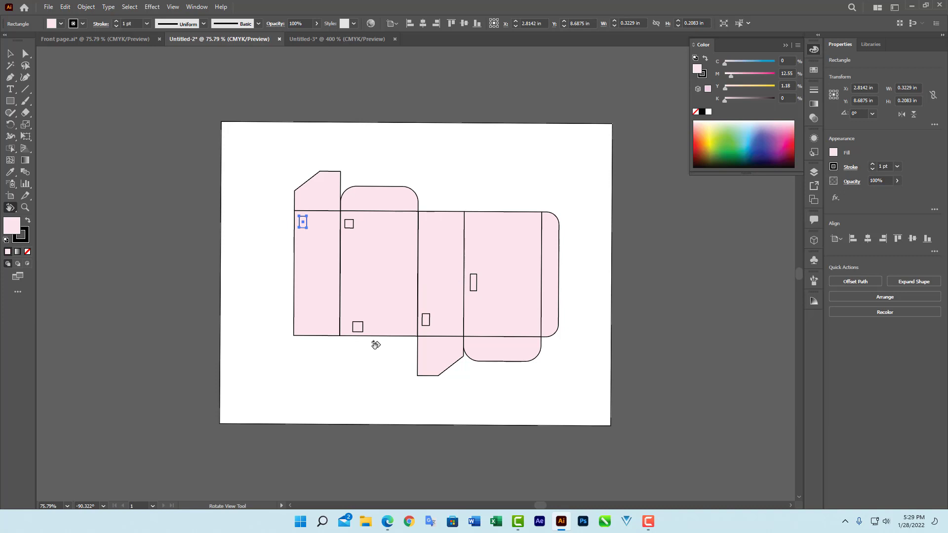
Zoom to 600% on the lower small square in the second panel of the rotated box template and select it.
key("ctrl+plus")
key("ctrl+plus")
key("ctrl+plus")
scroll(398, 346, "down", 5)
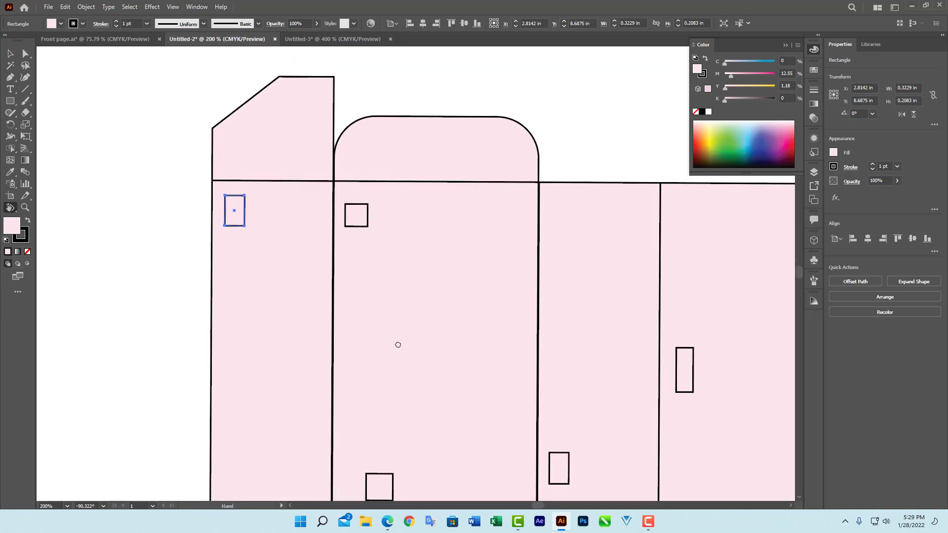
key("ctrl+plus")
key("ctrl+plus")
key("ctrl+plus")
scroll(421, 414, "down", 3)
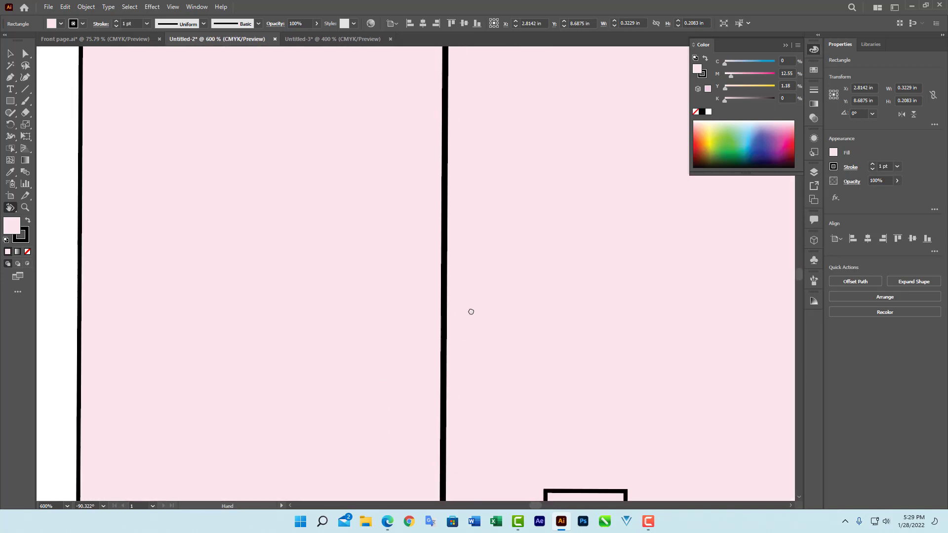
left_click_drag(469, 311, 374, 172)
left_click(10, 54)
left_click(433, 321)
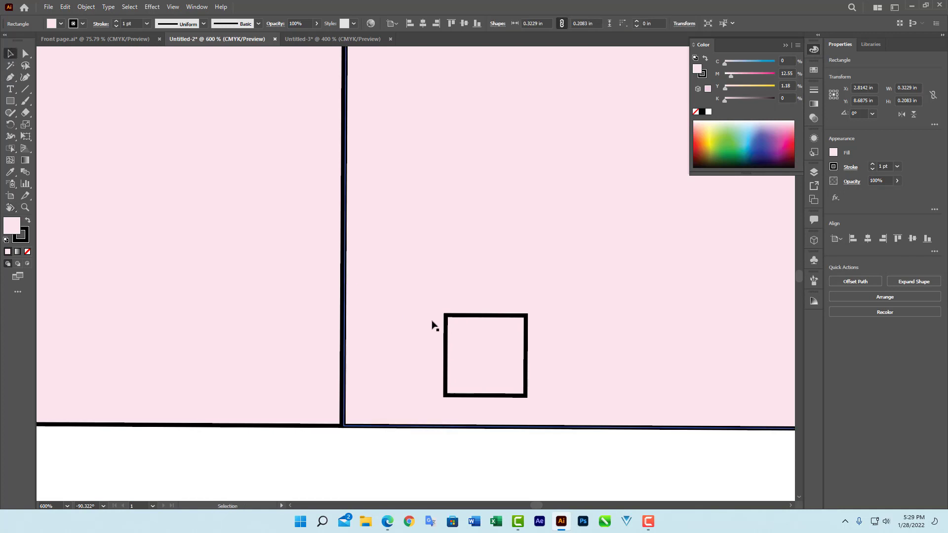
left_click(472, 318)
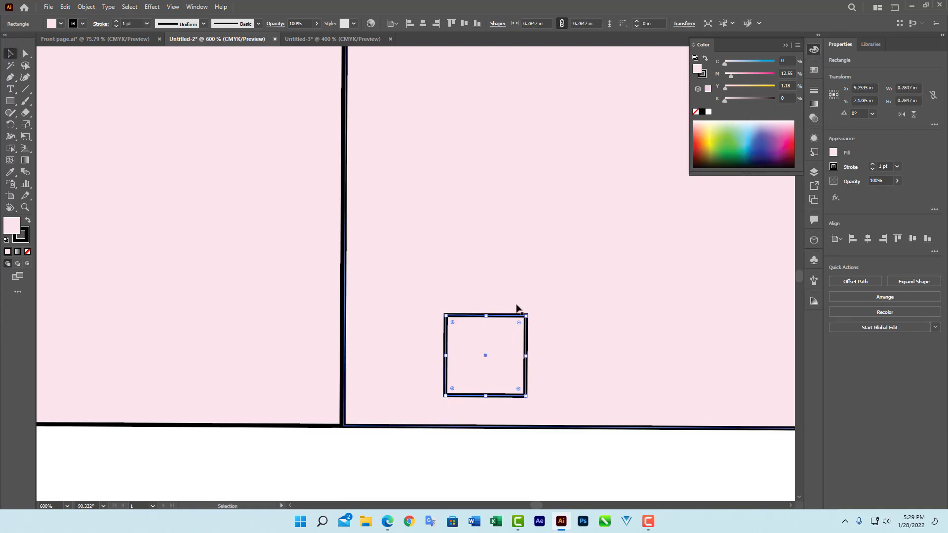
Set the canvas view rotation to exactly -90°.
left_click(104, 506)
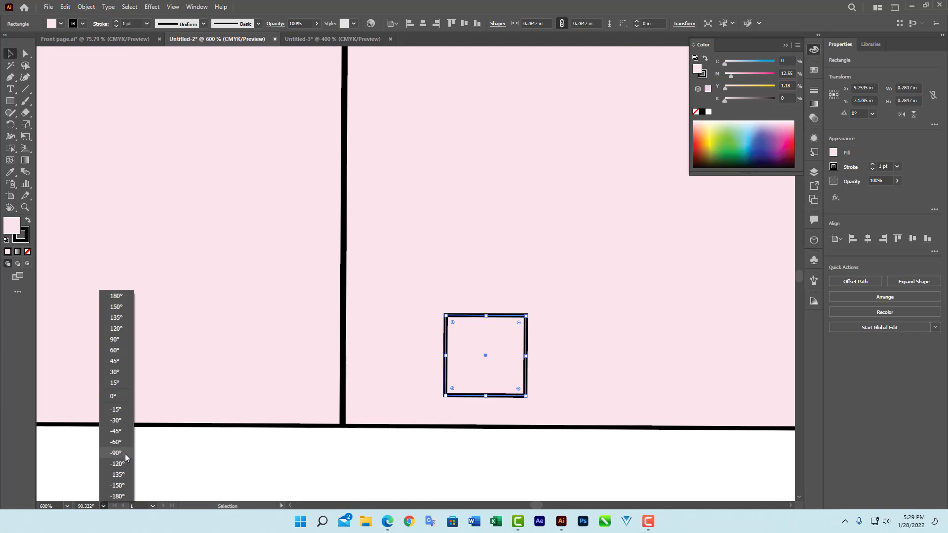
left_click(97, 515)
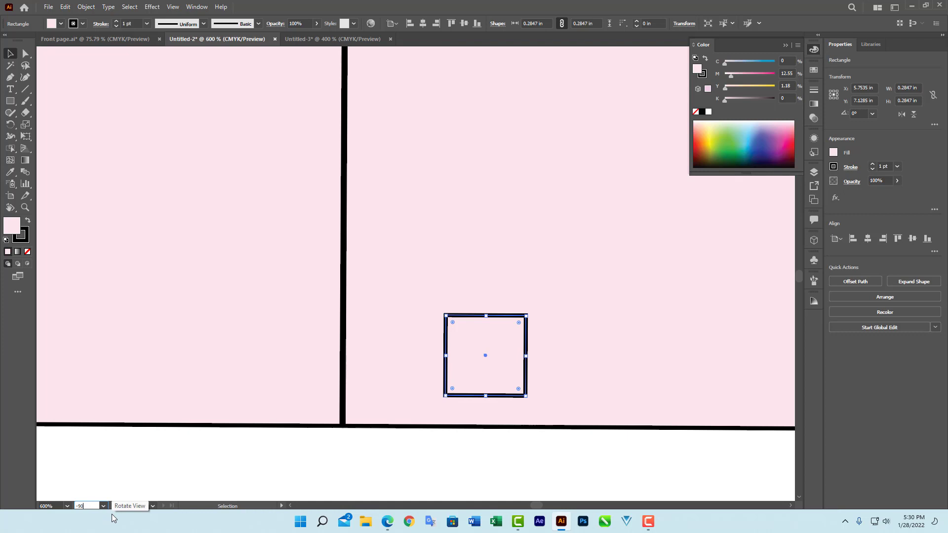
key("Return")
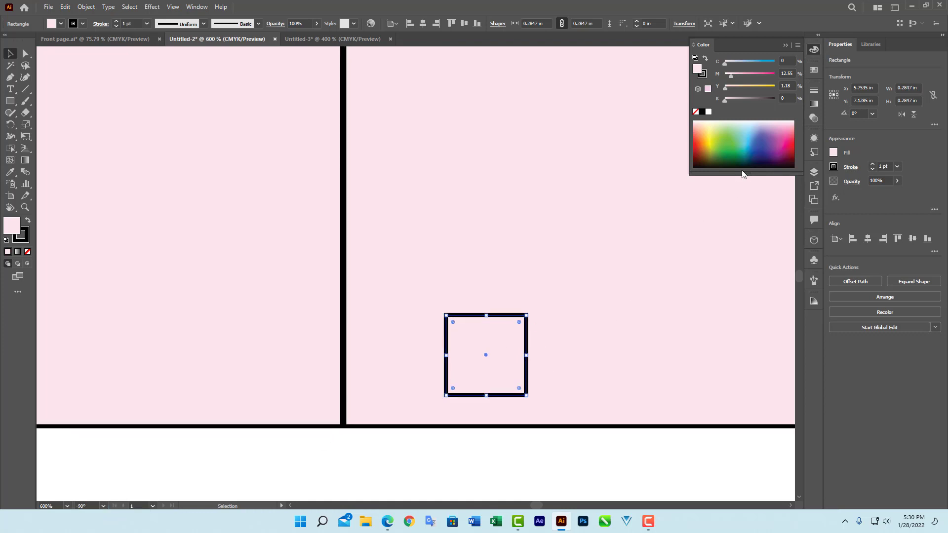
Fill the selected small square with green and place the point text "AR" centred inside it.
left_click(728, 146)
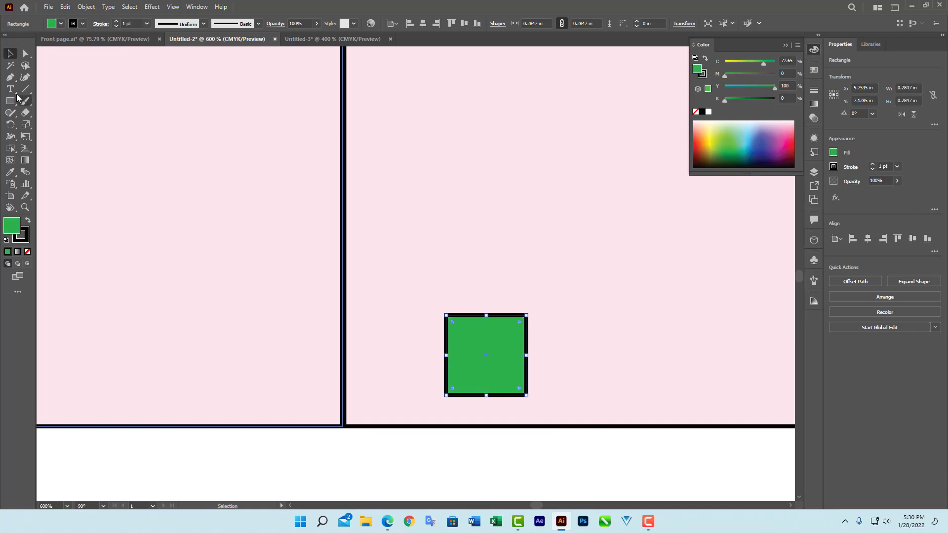
key("t")
left_click(481, 359)
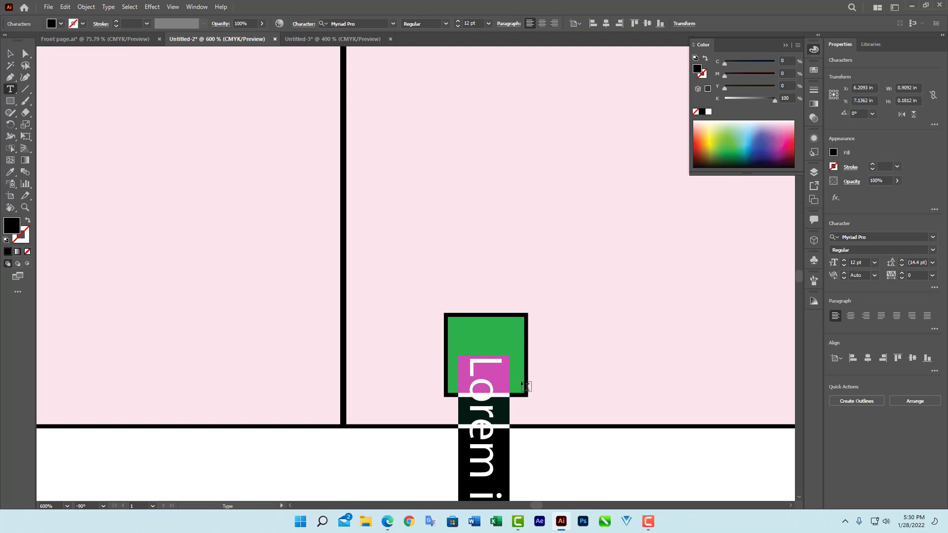
type("a")
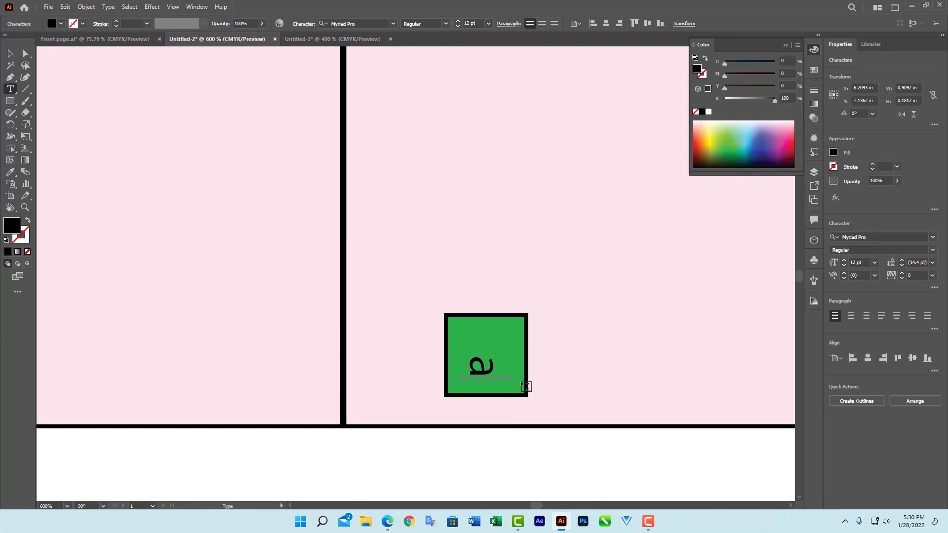
key("BackSpace")
type("AR")
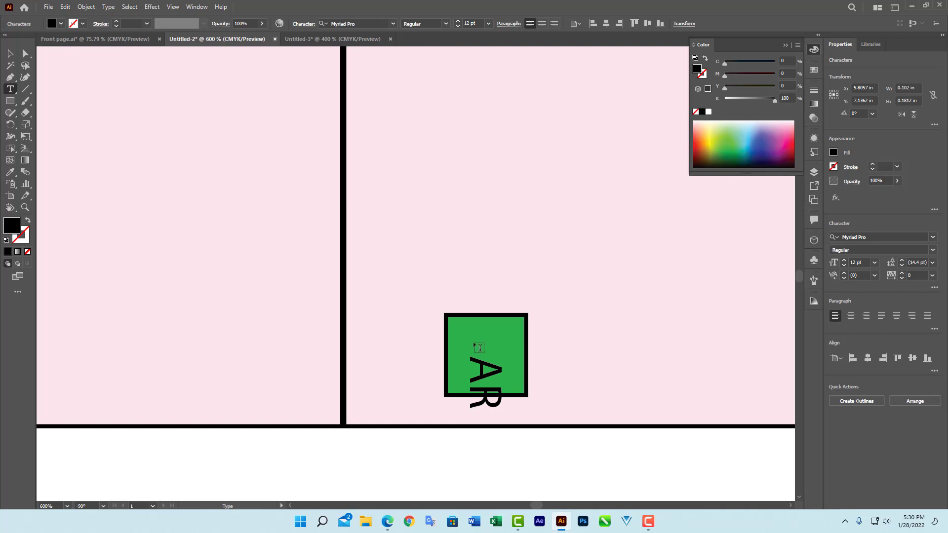
key("Escape")
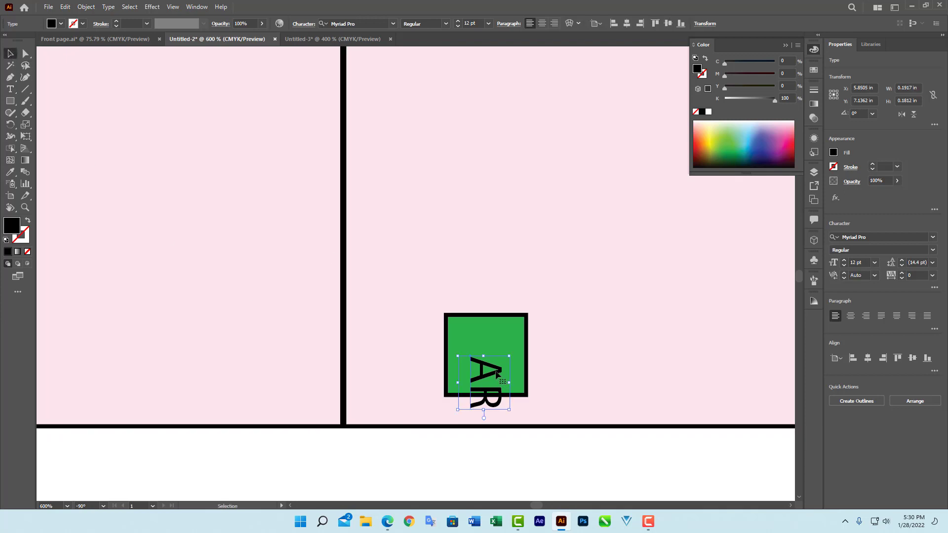
left_click_drag(498, 378, 499, 347)
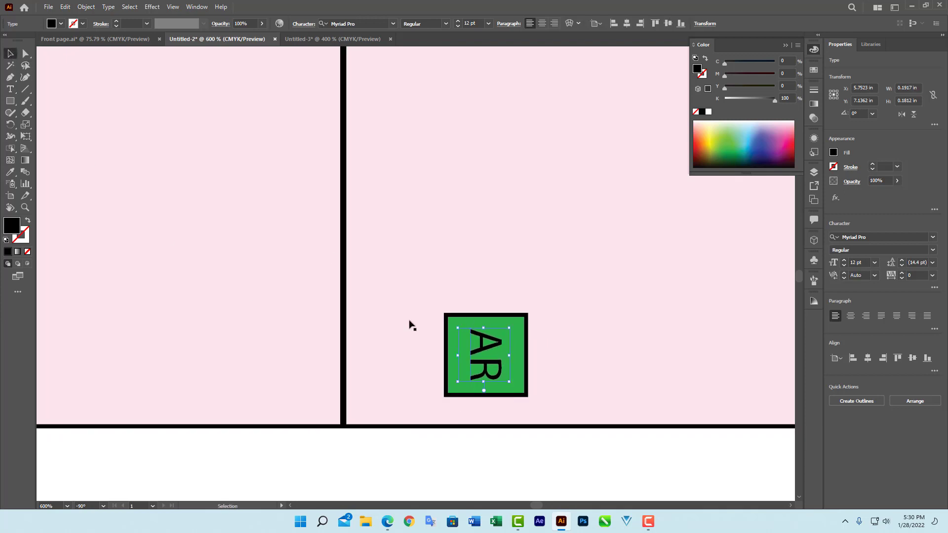
Draw a diagonal line with the Line Segment tool from the green square's upper edge to its left edge.
left_click(28, 91)
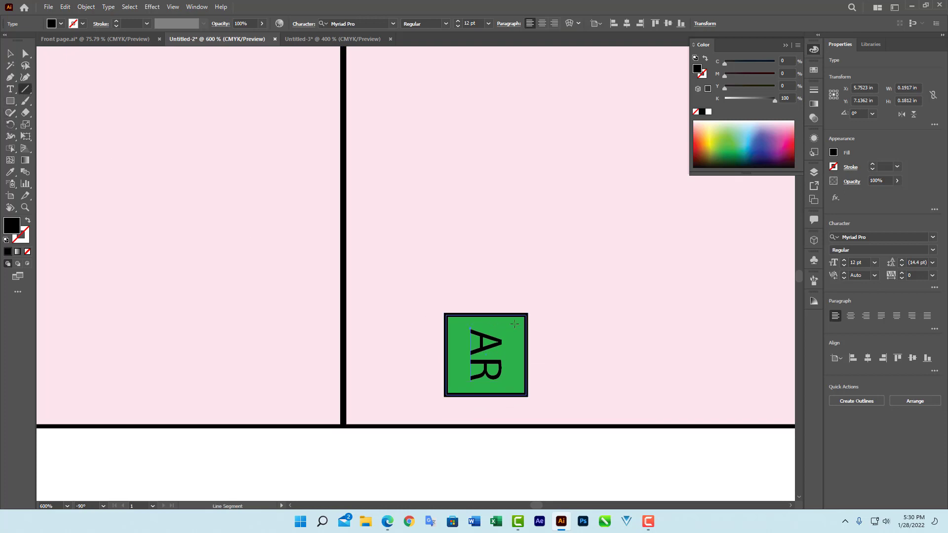
left_click(515, 314)
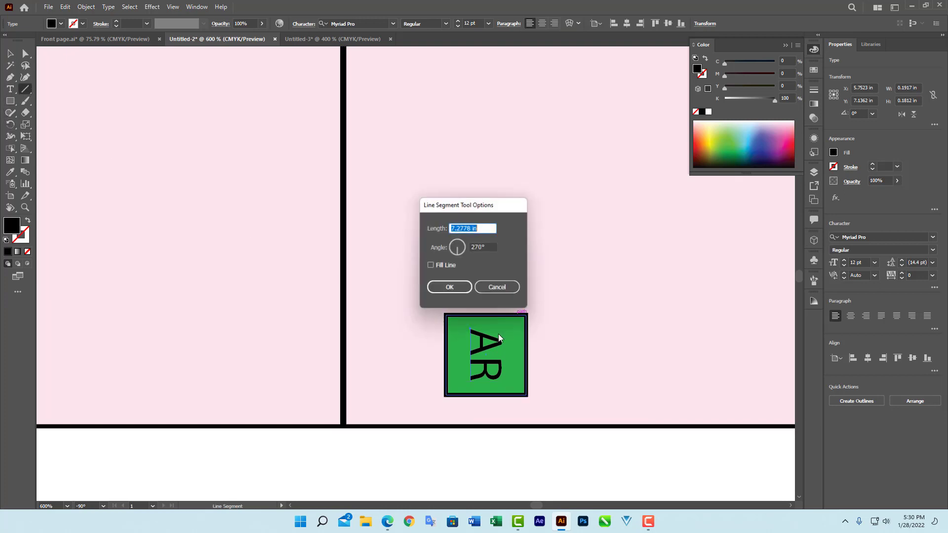
left_click(499, 287)
left_click_drag(509, 313, 445, 368)
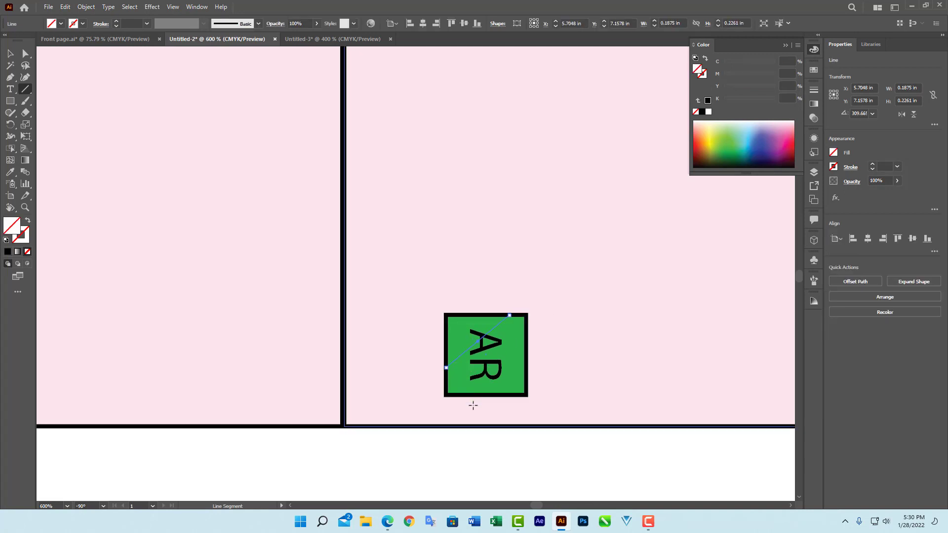
Give the diagonal line a green fill and an orange-red 1 pt stroke.
left_click(730, 144)
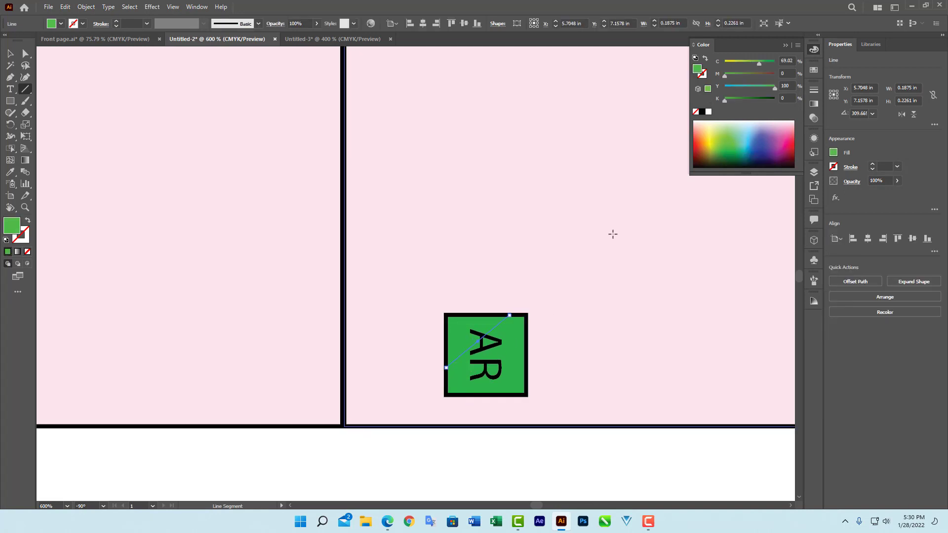
left_click(21, 235)
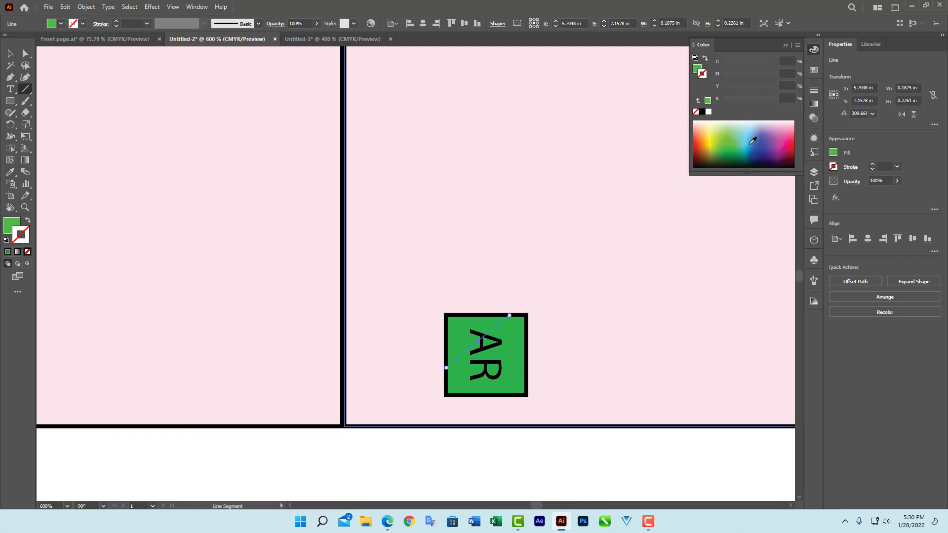
left_click(702, 143)
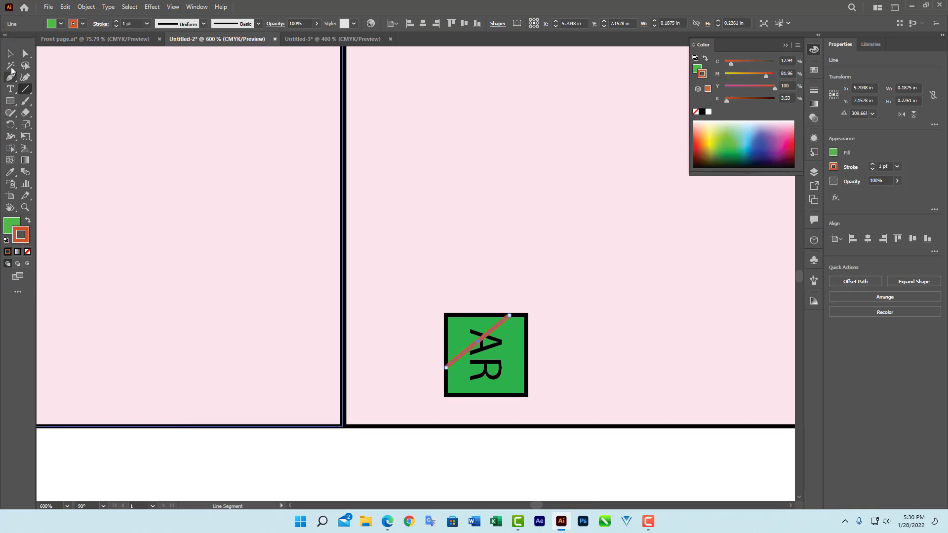
left_click(10, 53)
Rotate the canvas view freehand to about -22° with the Rotate View tool, and reset the rotation to 0°.
key("ctrl+minus")
key("ctrl+minus")
key("ctrl+minus")
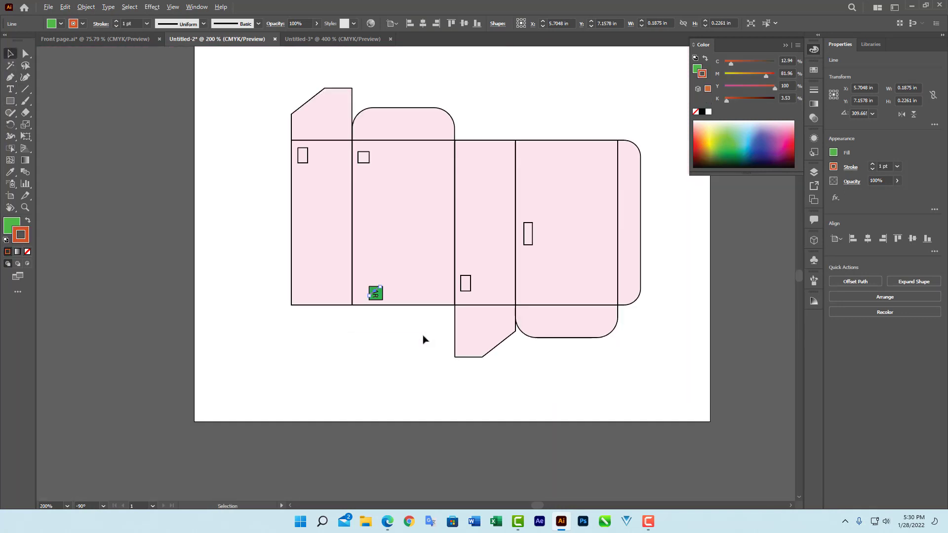
left_click_drag(471, 250, 429, 280)
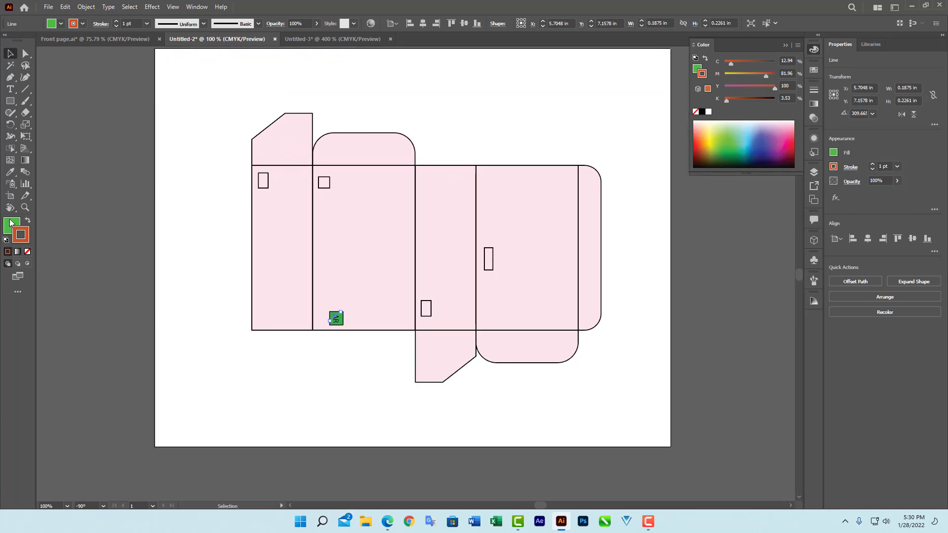
left_click_drag(10, 207, 50, 220)
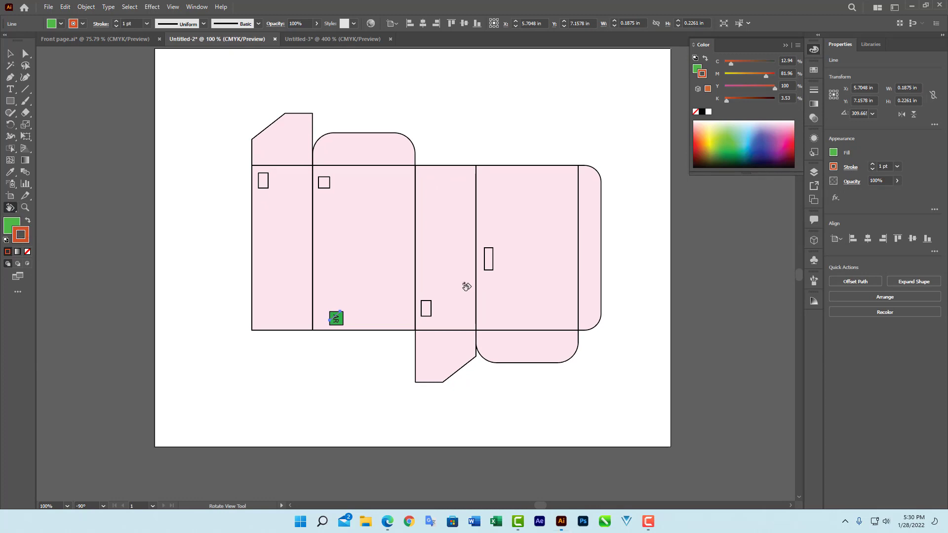
left_click_drag(465, 287, 435, 232)
left_click(104, 506)
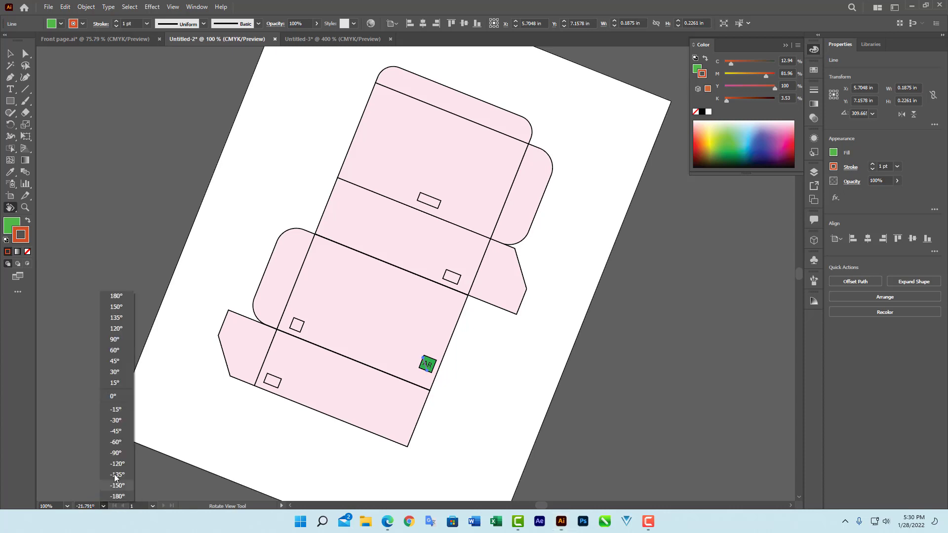
left_click(113, 396)
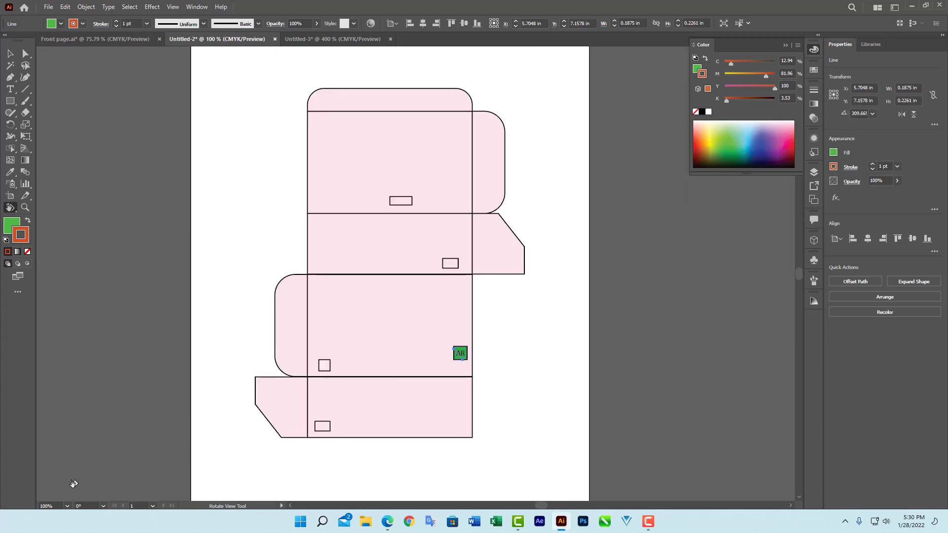
Try the preset view rotations of -60° and -120°, and return the canvas to 0°.
left_click(103, 506)
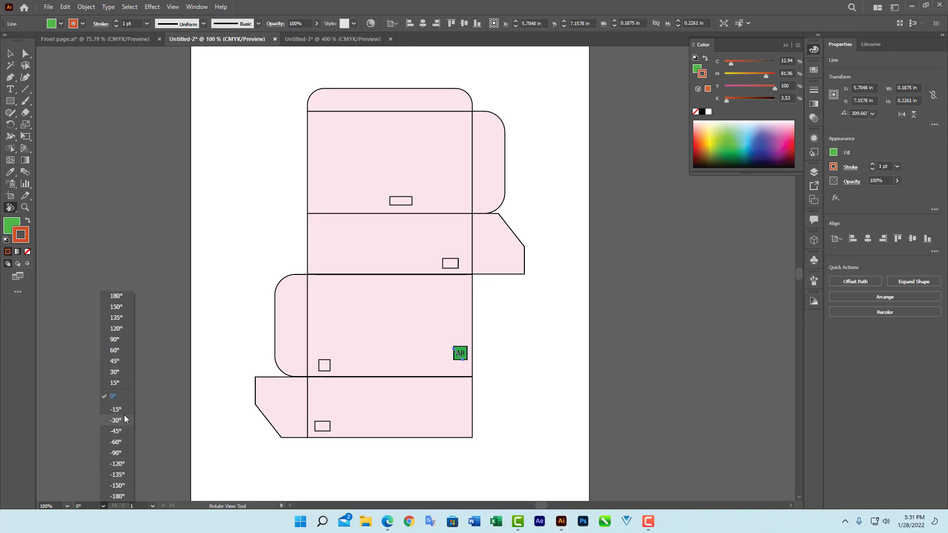
left_click(116, 442)
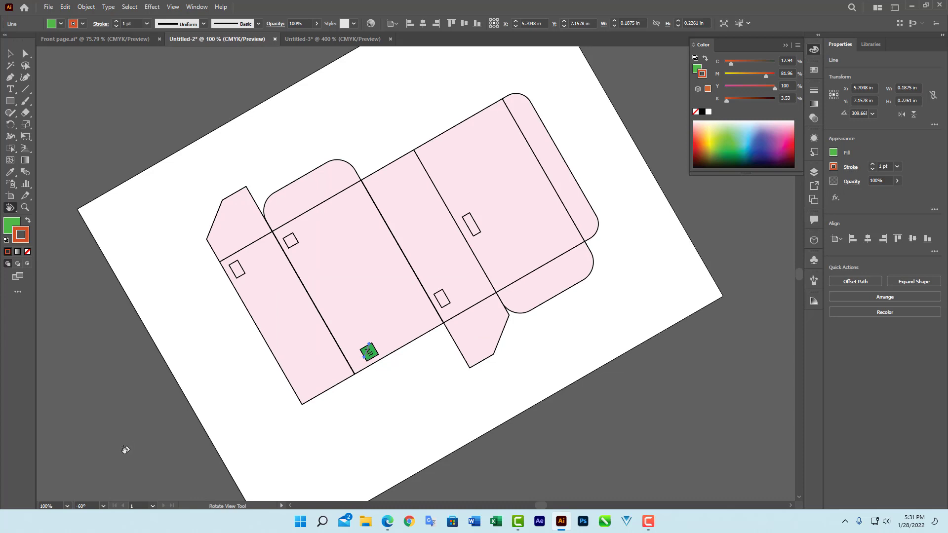
left_click(103, 506)
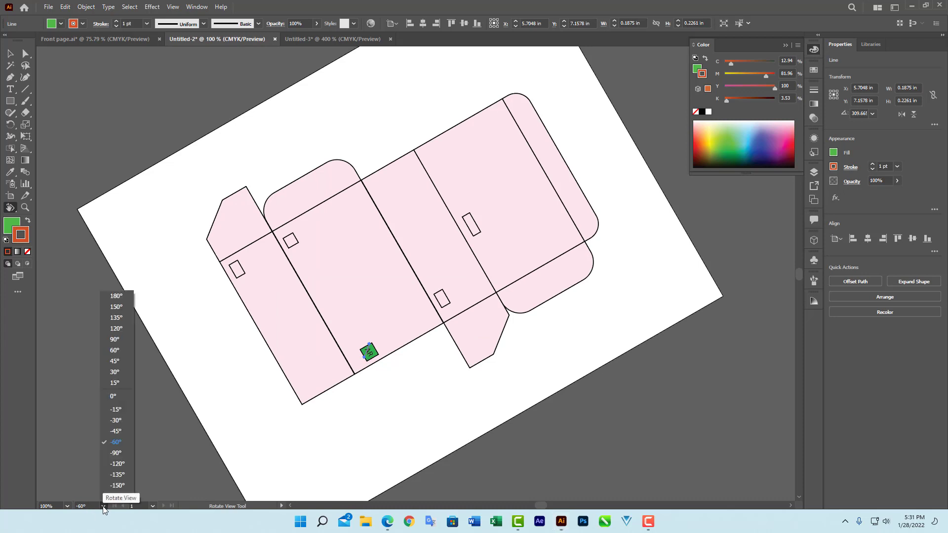
left_click(122, 468)
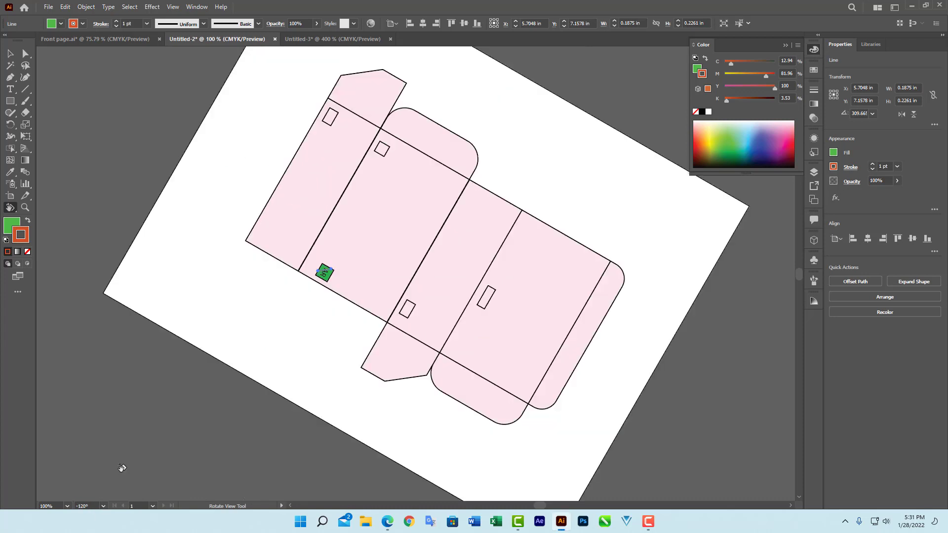
left_click(103, 506)
left_click(116, 396)
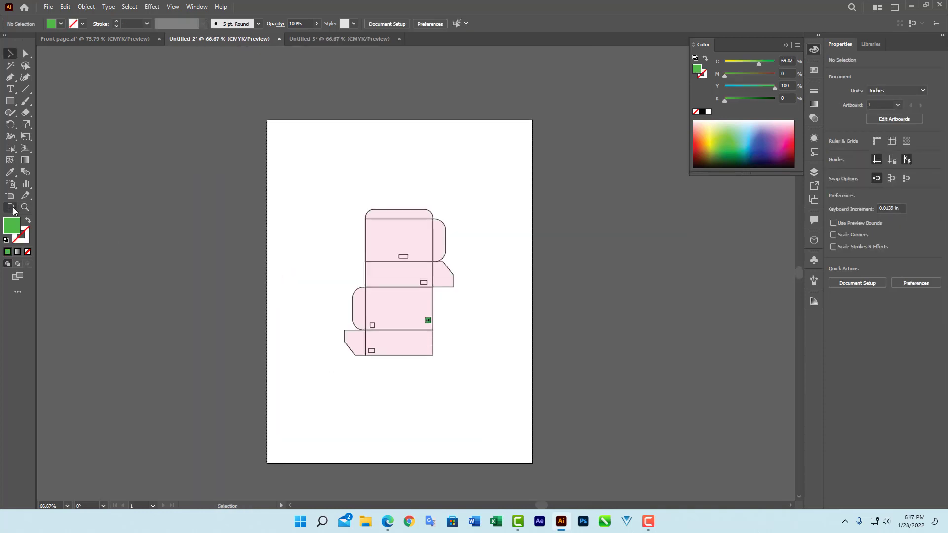
Place the printable area with the Print Tiling tool so its lower-left corner meets the box template's lower-left corner.
left_click_drag(11, 207, 61, 235)
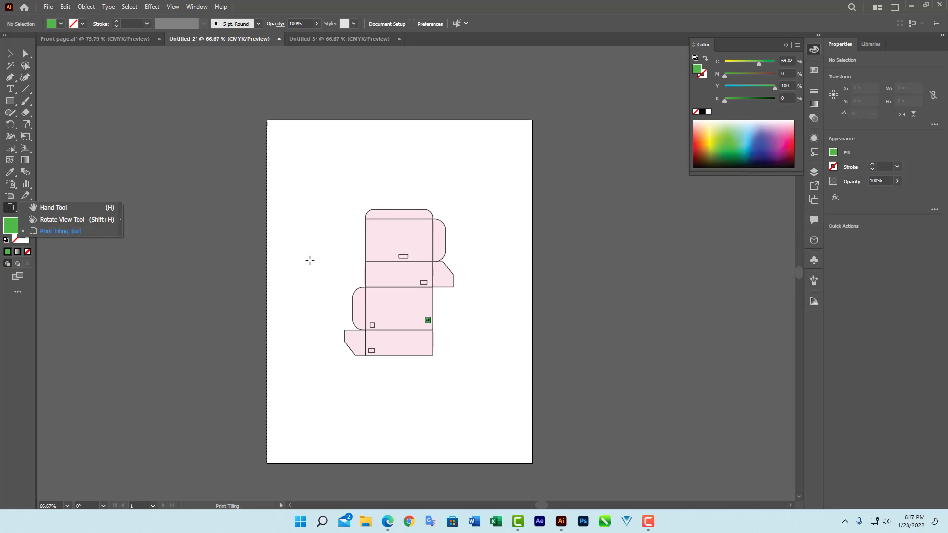
left_click(10, 54)
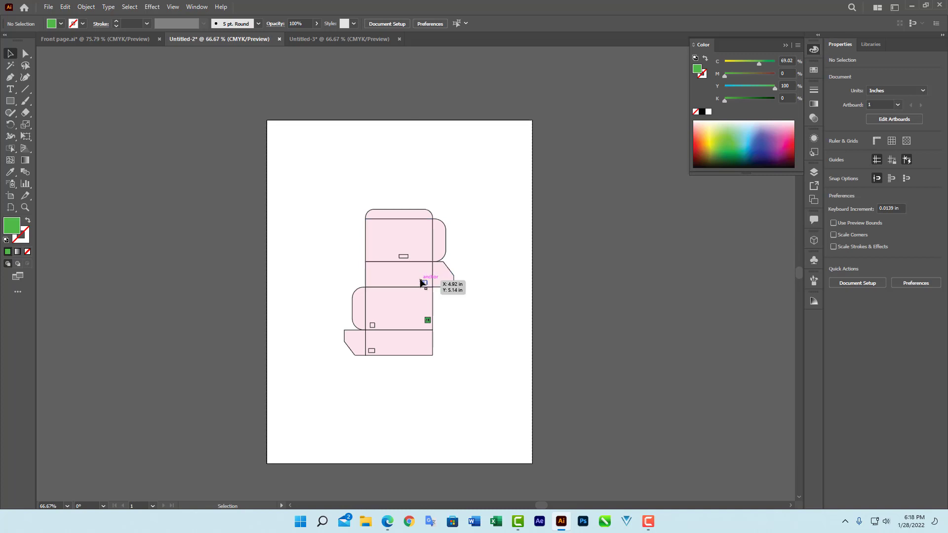
left_click(11, 207)
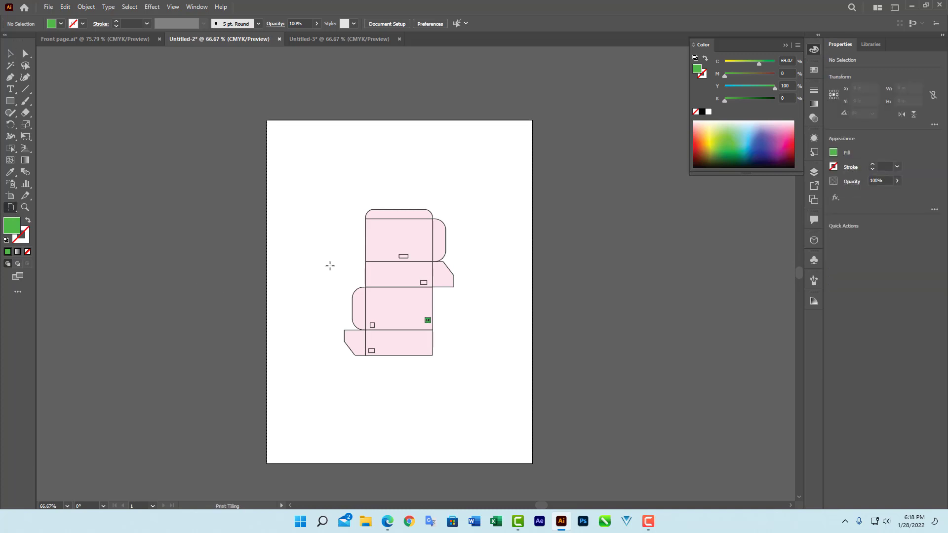
left_click(205, 225)
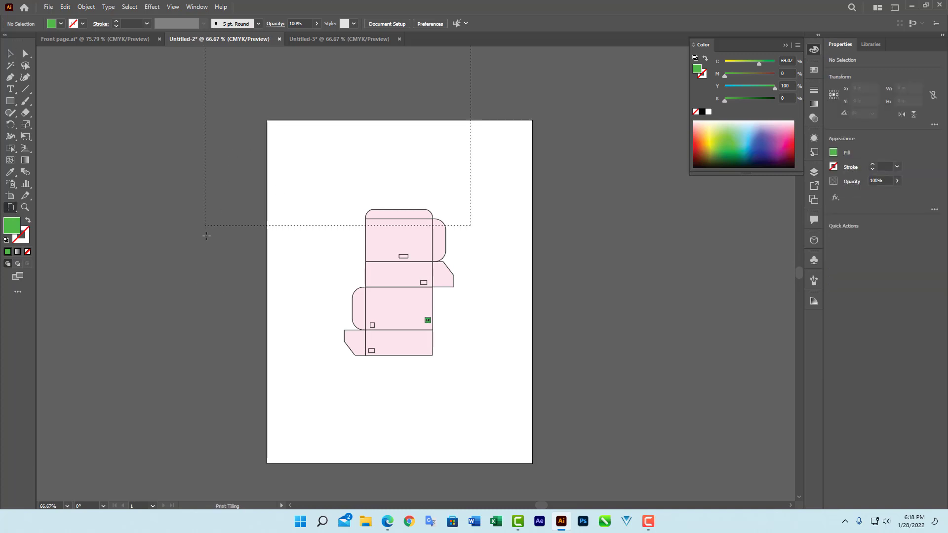
left_click_drag(196, 390, 340, 359)
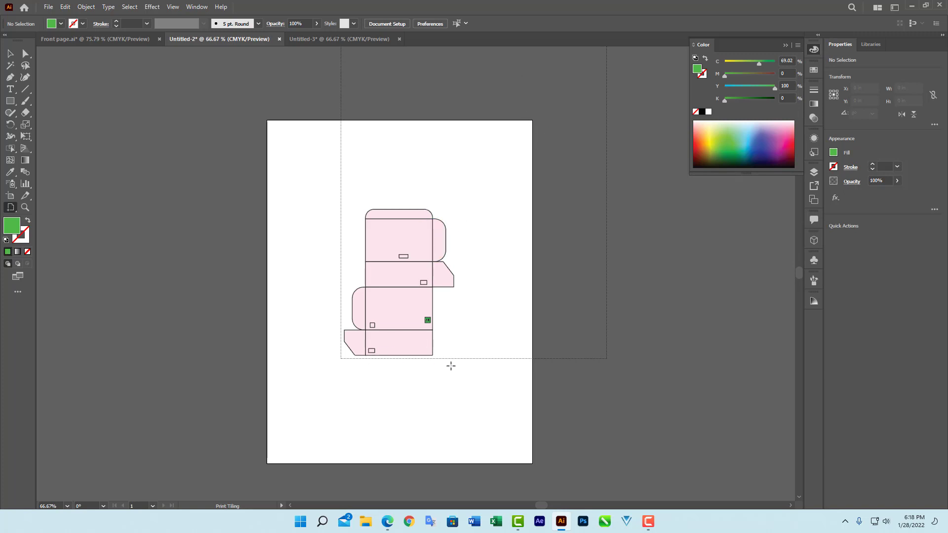
Shift the print tile past the template's right side, over to the left, and back to just outside the template's lower-left corner.
left_click(436, 359)
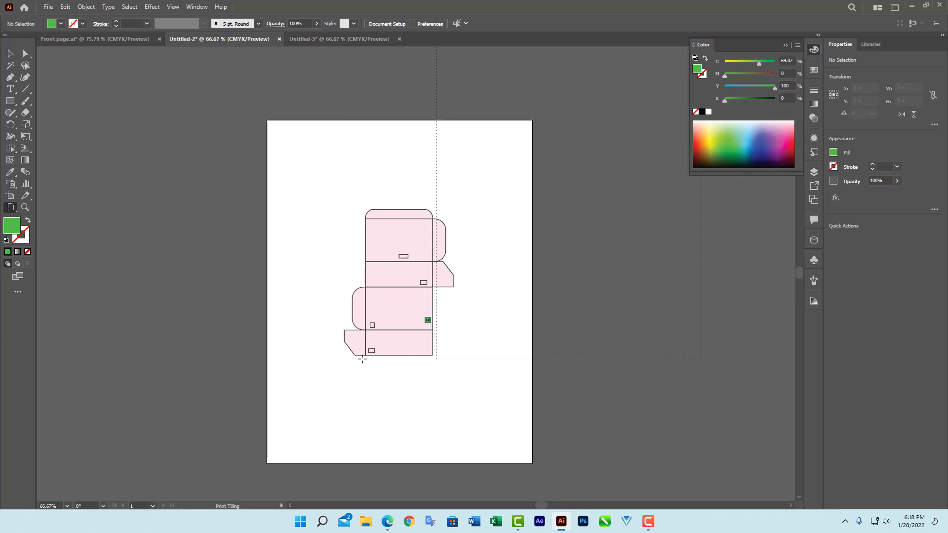
left_click(269, 360)
left_click_drag(270, 361, 190, 360)
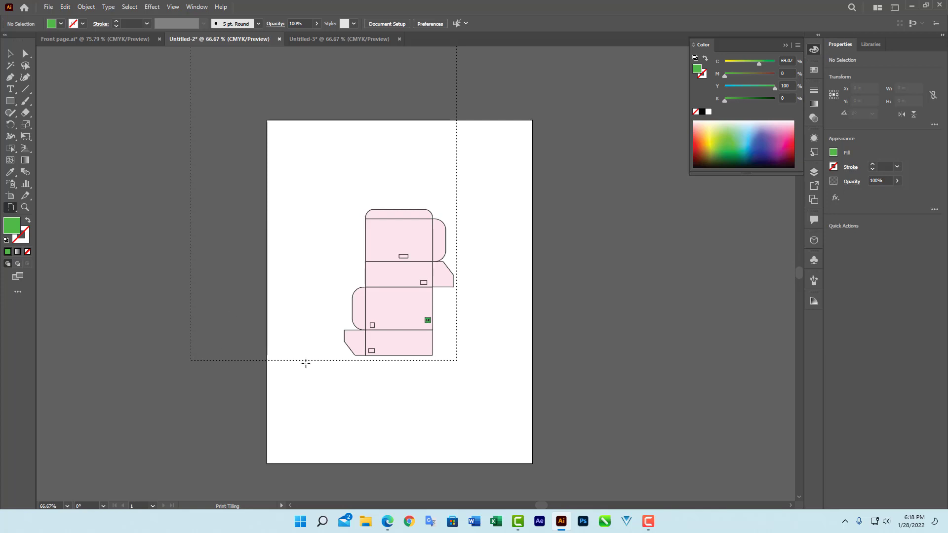
left_click(343, 361)
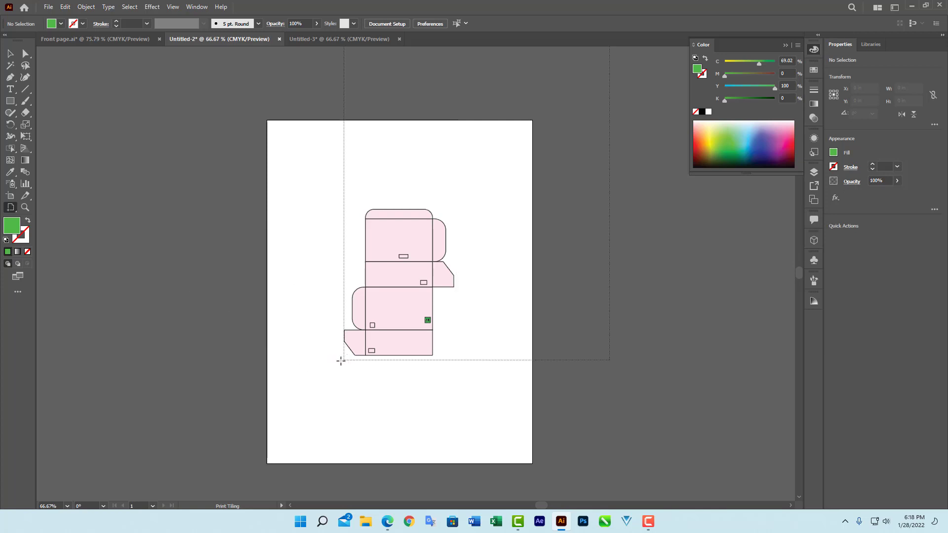
left_click(340, 361)
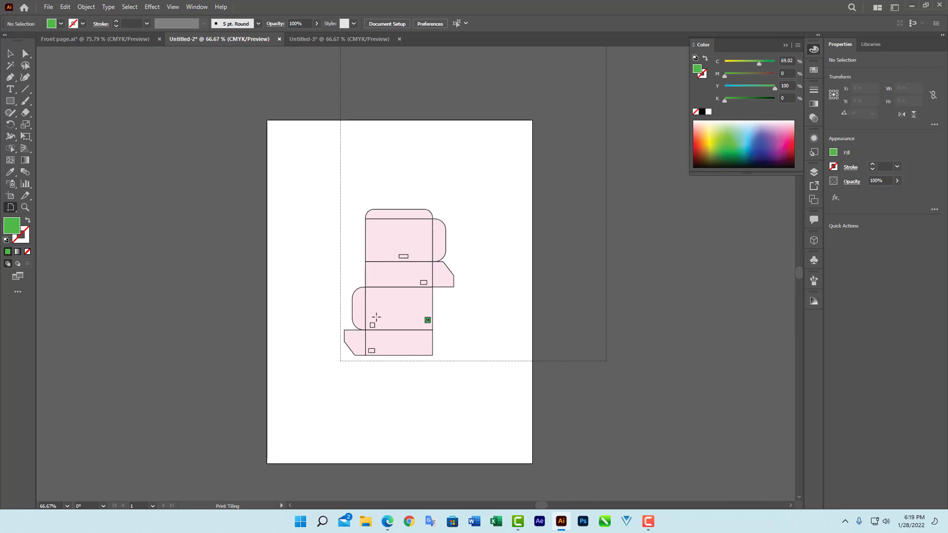
Examine where the template falls on the page in the print preview, and close it without printing.
left_click(49, 10)
left_click(82, 292)
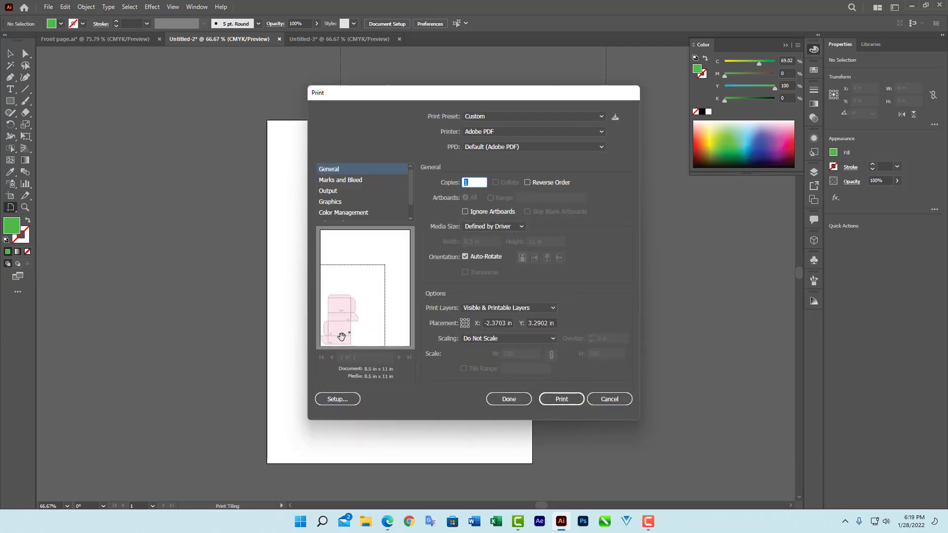
left_click(620, 403)
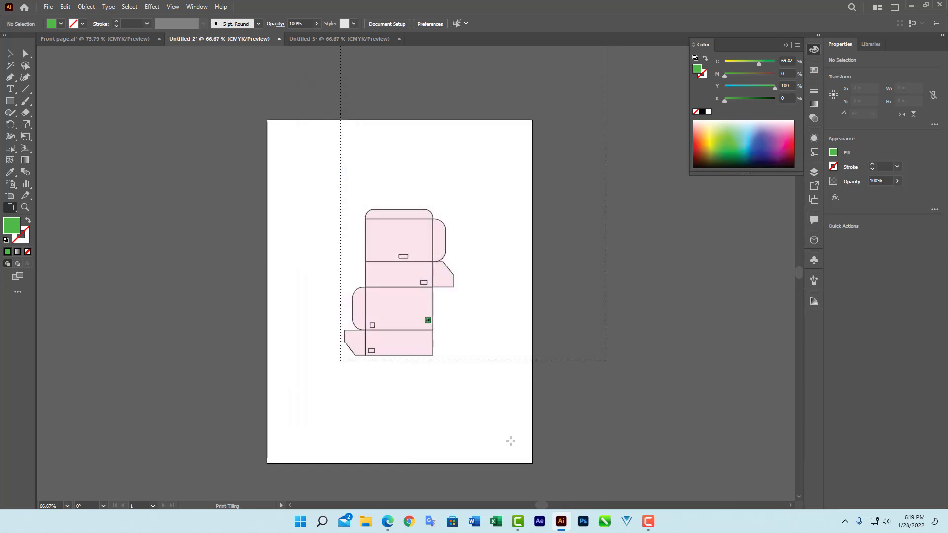
Move the print tile so the box template sits in its lower-right corner, and check the placement in the print preview without printing.
left_click(440, 359)
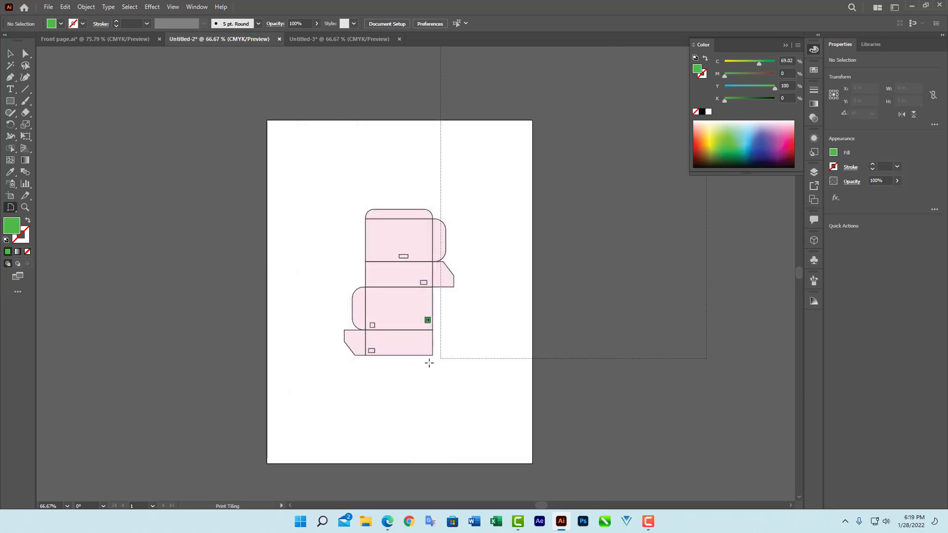
left_click_drag(441, 360, 191, 362)
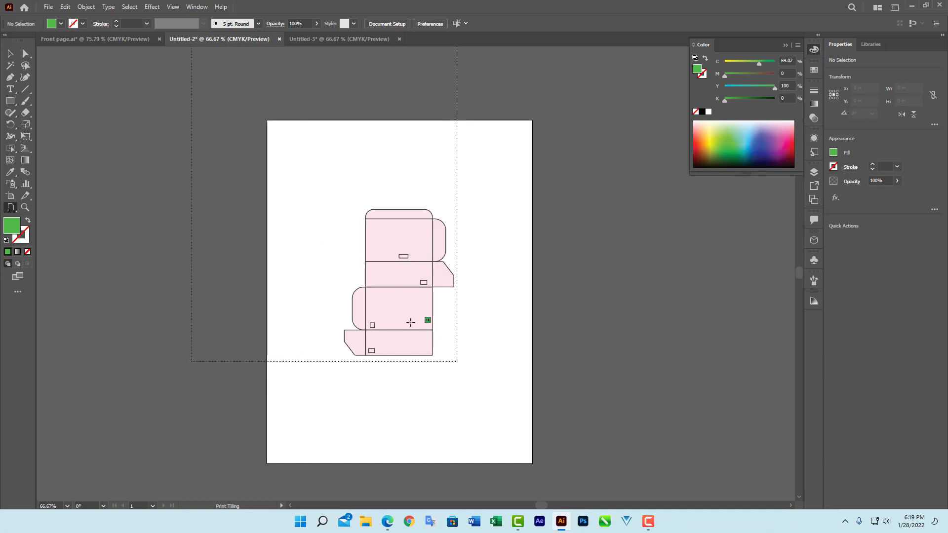
left_click(48, 6)
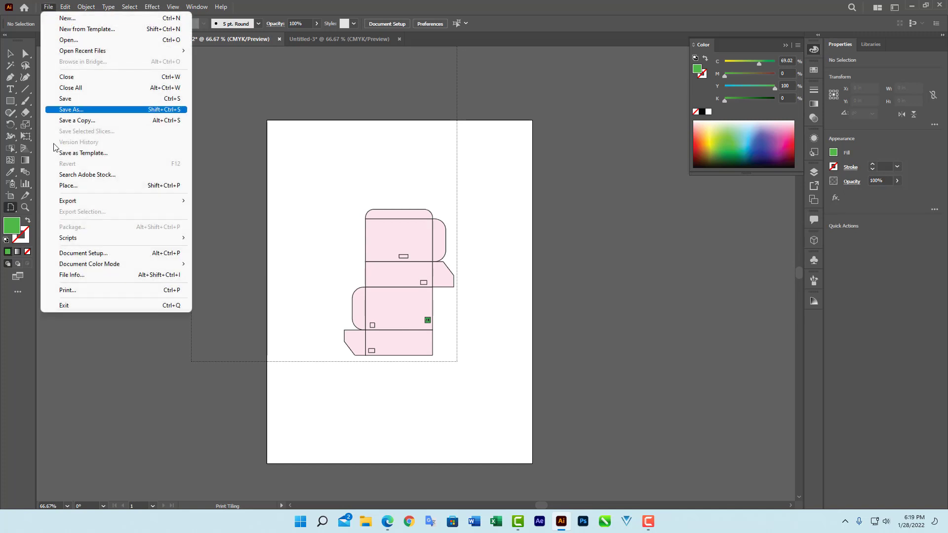
left_click(90, 291)
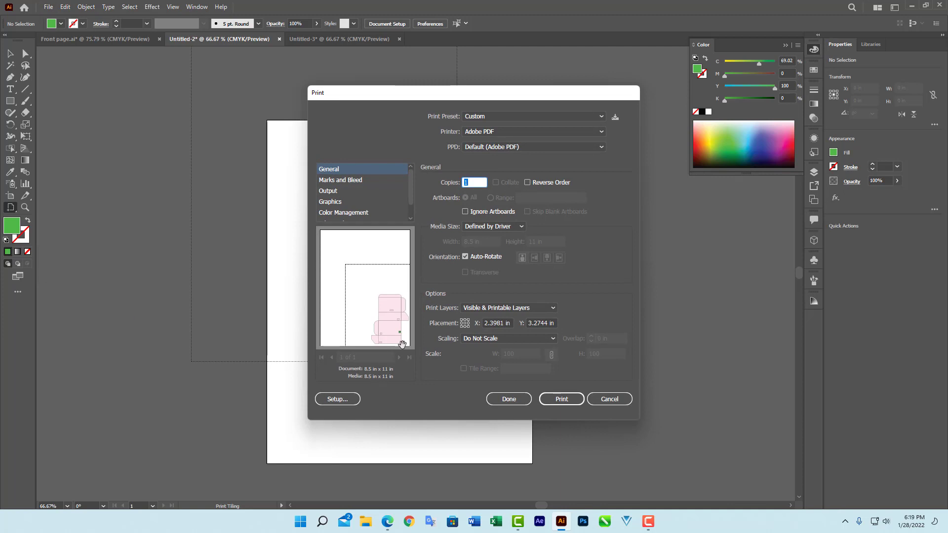
left_click(612, 400)
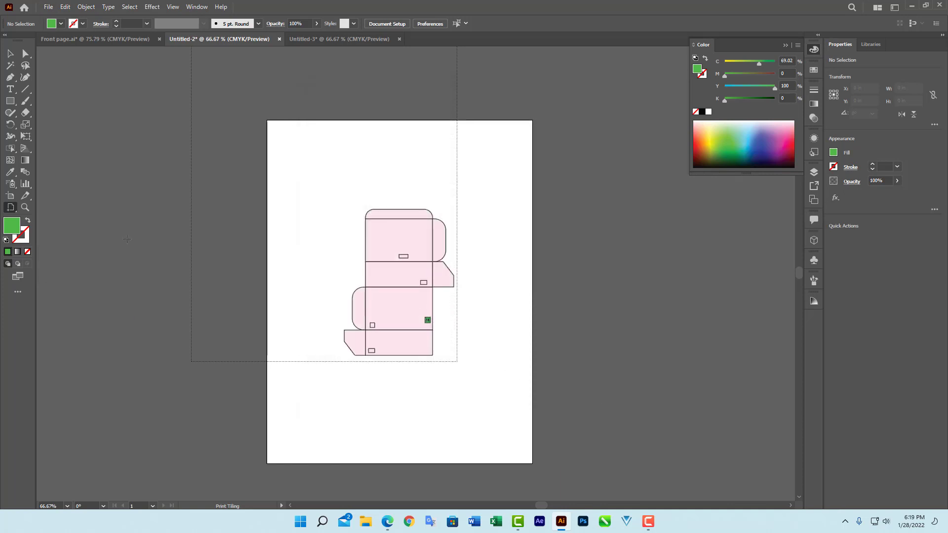